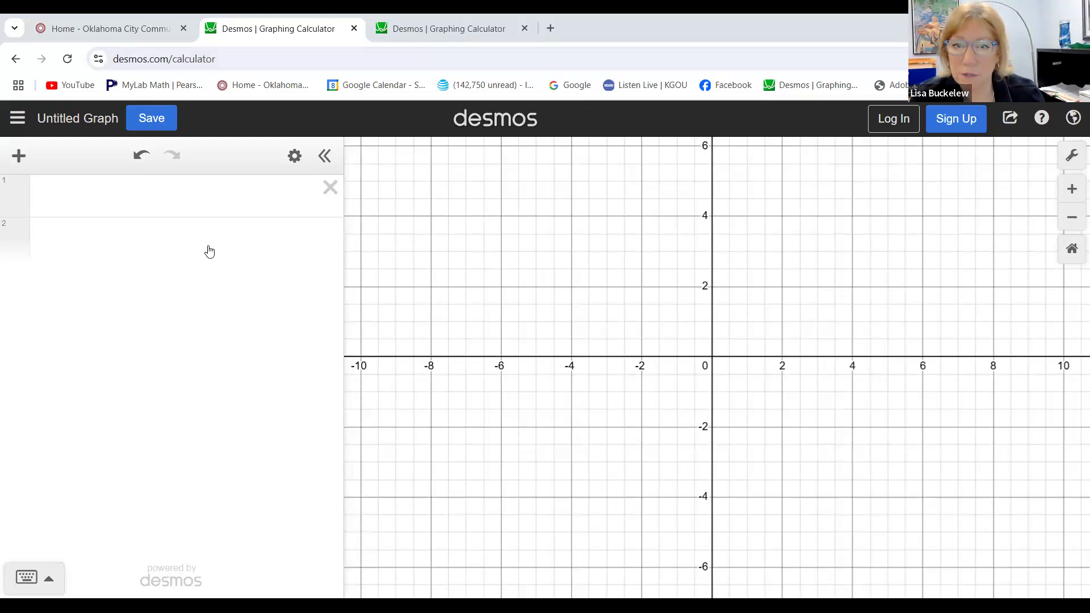
Open a new blank graphing calculator from the math tools on the Desmos home page
click(515, 122)
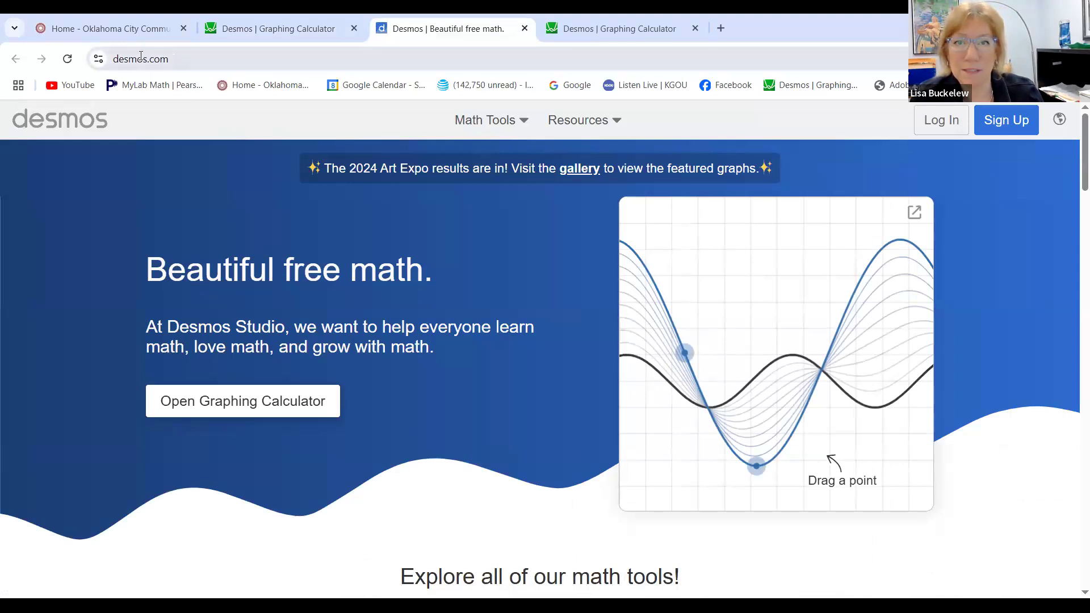
click(508, 129)
click(452, 164)
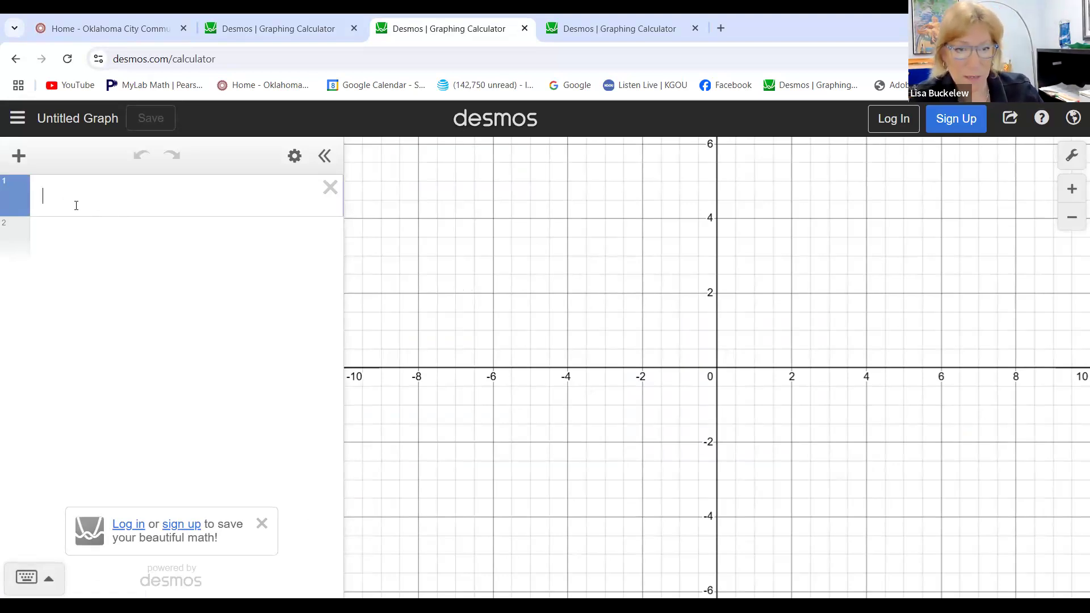
Bring up the on-screen keypad and evaluate 3 to the power of 5 in the first expression
click(48, 578)
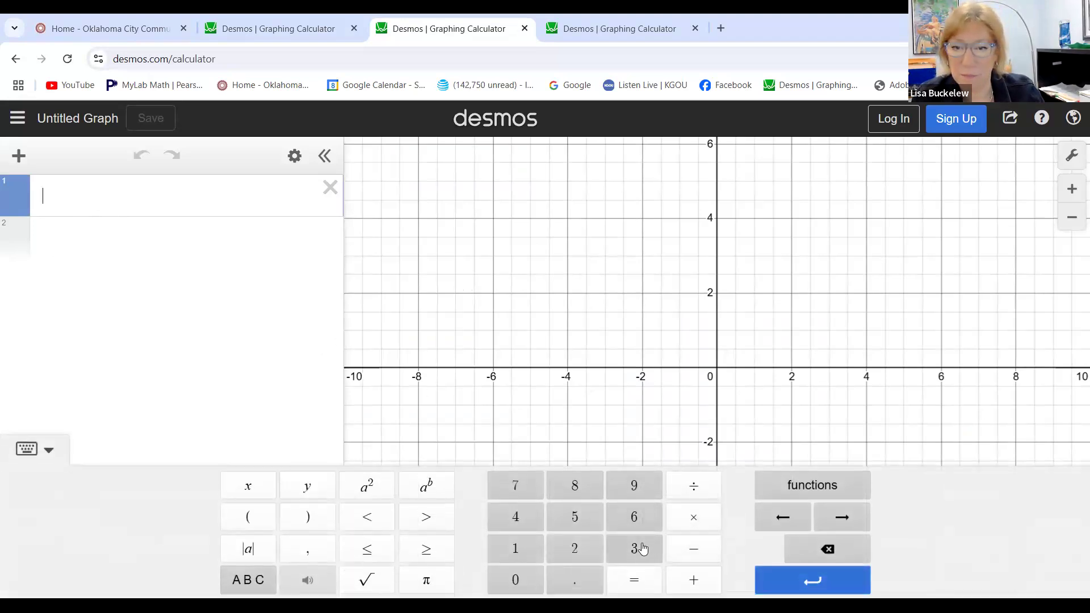
click(630, 558)
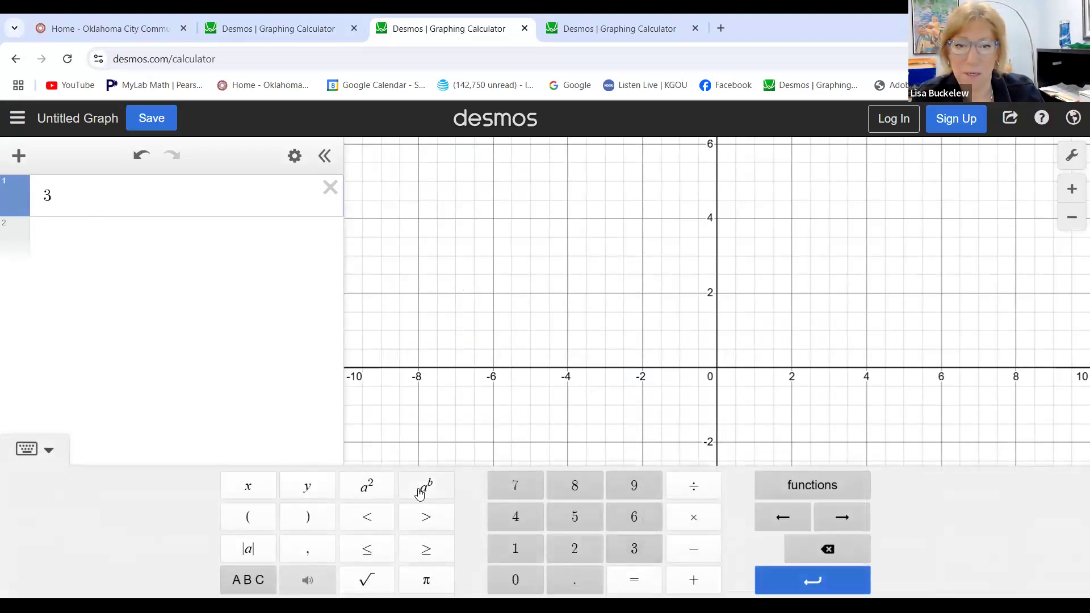
key(shift+6)
click(572, 514)
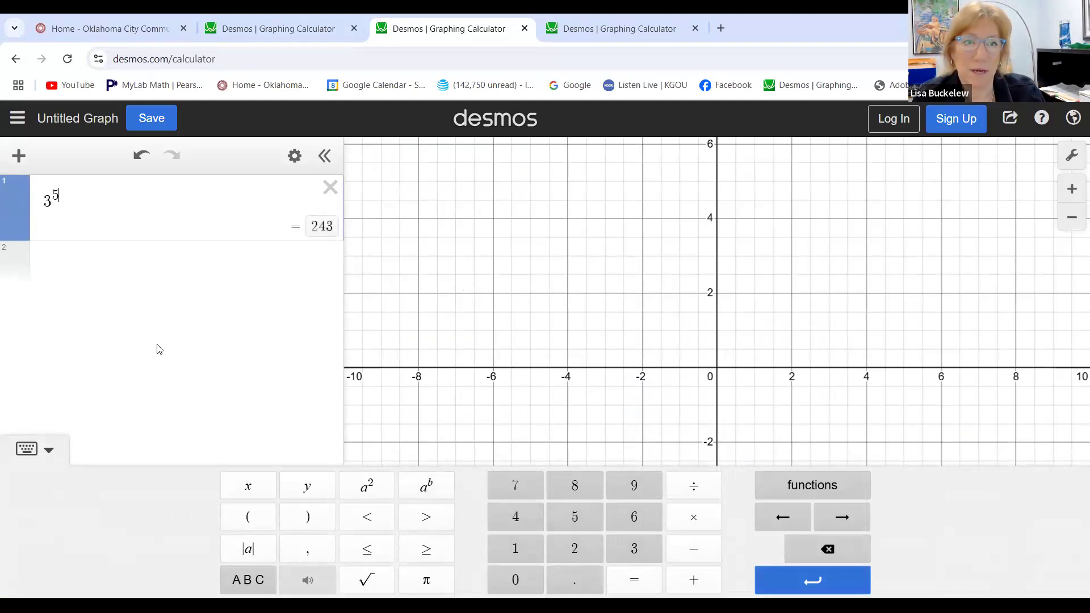
Replace the power expression with the line y = 2x − 12 and hide the on-screen keypad
click(330, 187)
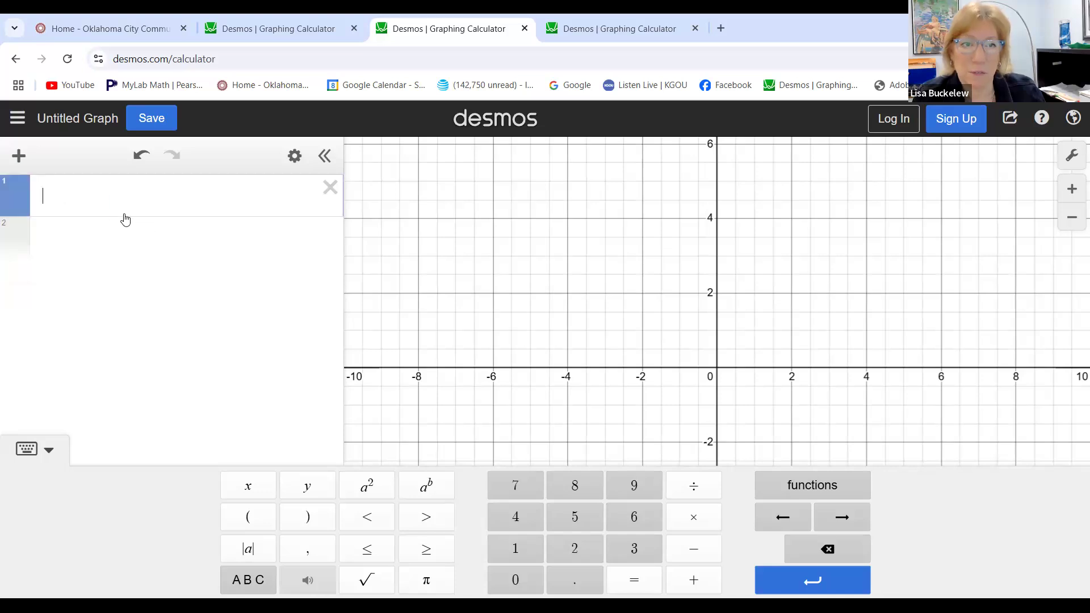
text(y=2x)
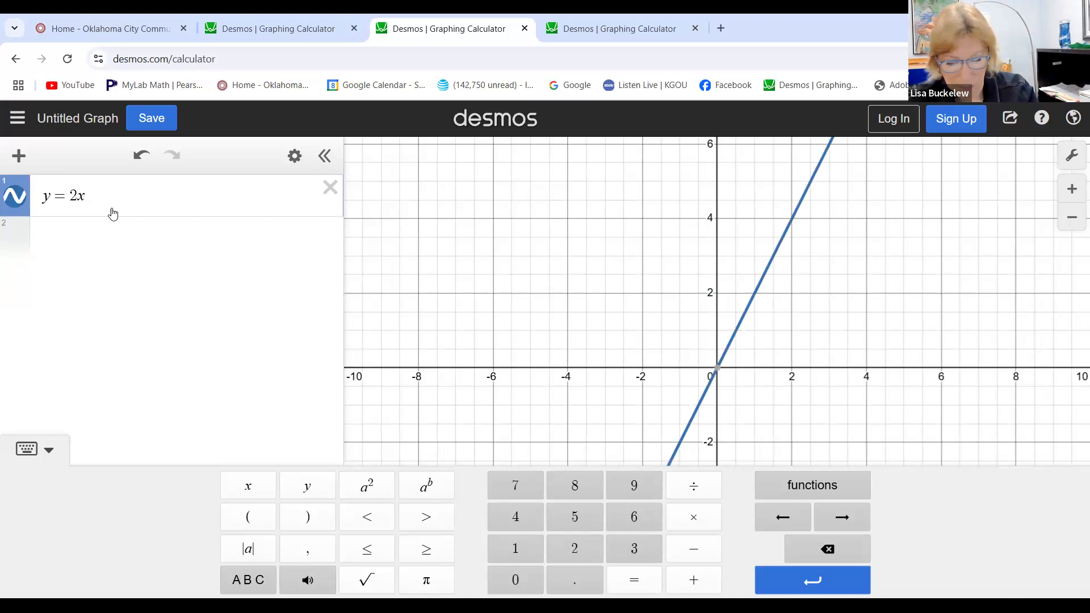
text(-12)
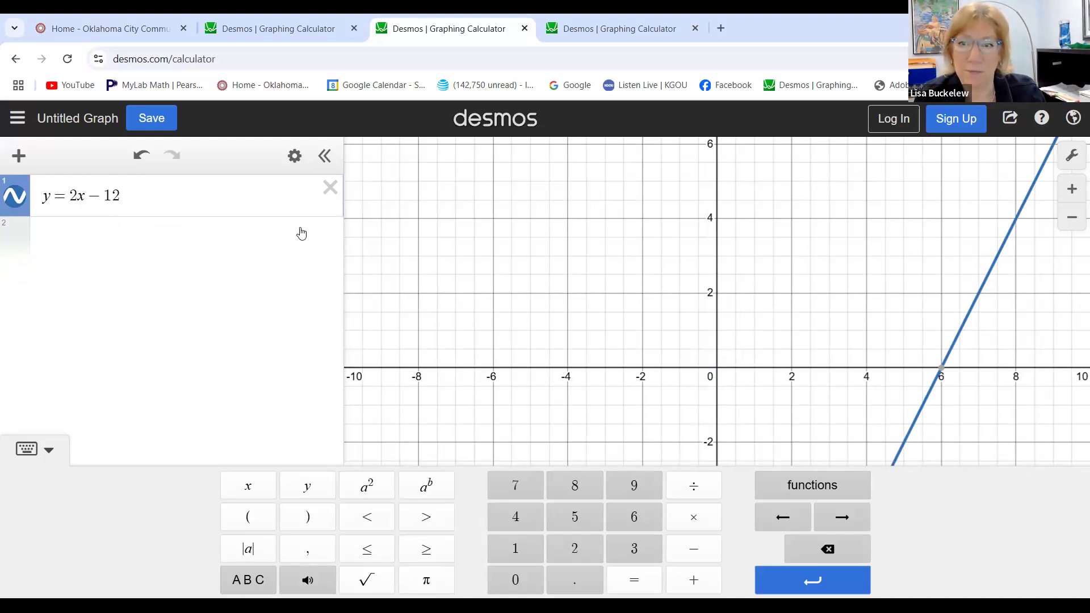
click(136, 409)
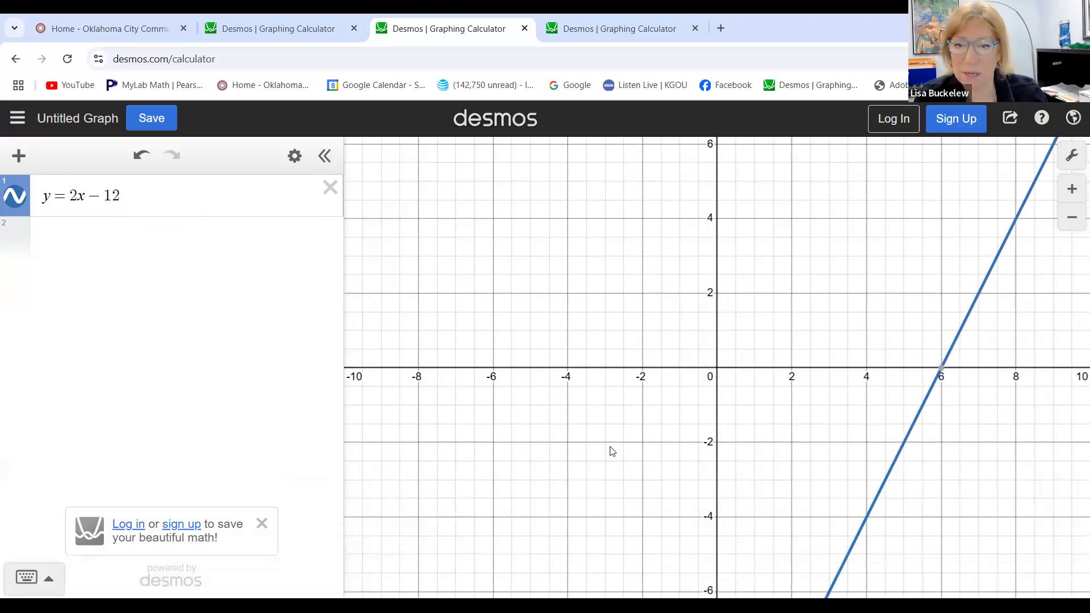
click(592, 490)
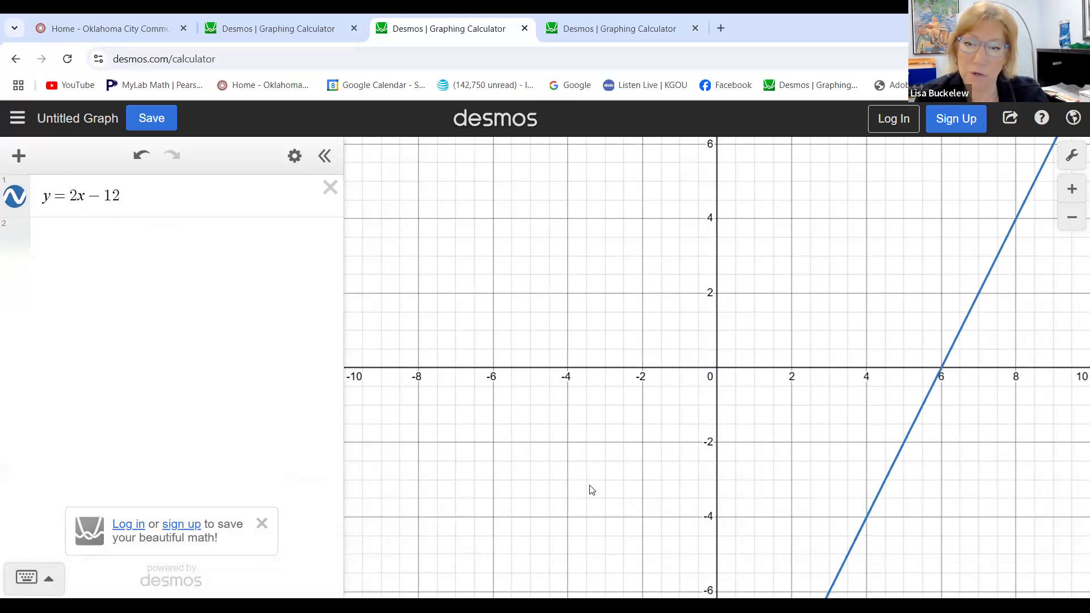
Examine where the line y = 2x − 12 crosses the axes at different zoom levels
drag(591, 445, 577, 138)
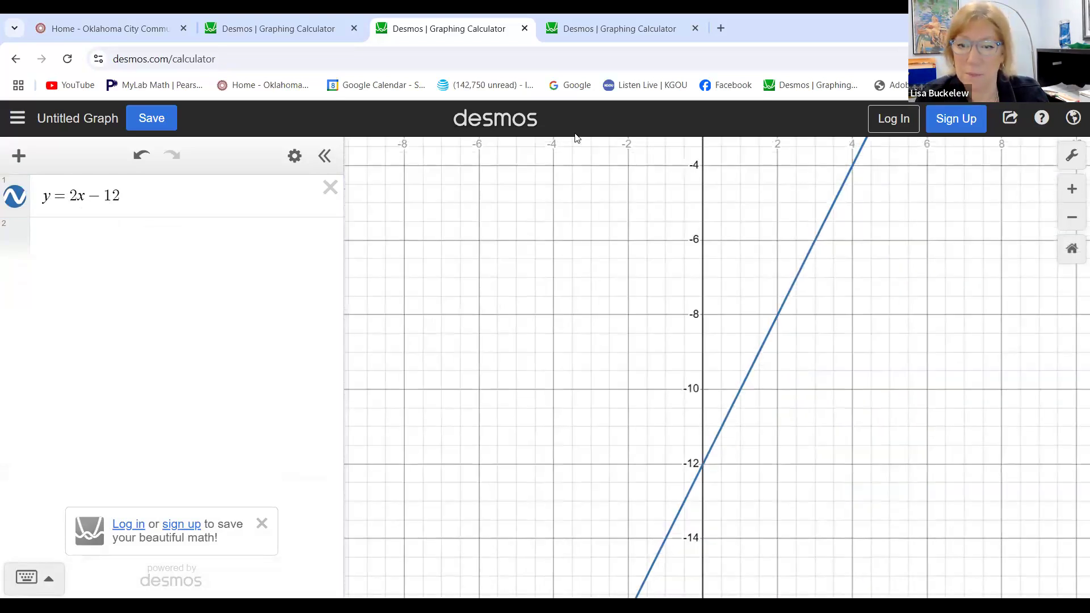
drag(808, 317, 635, 382)
click(1071, 222)
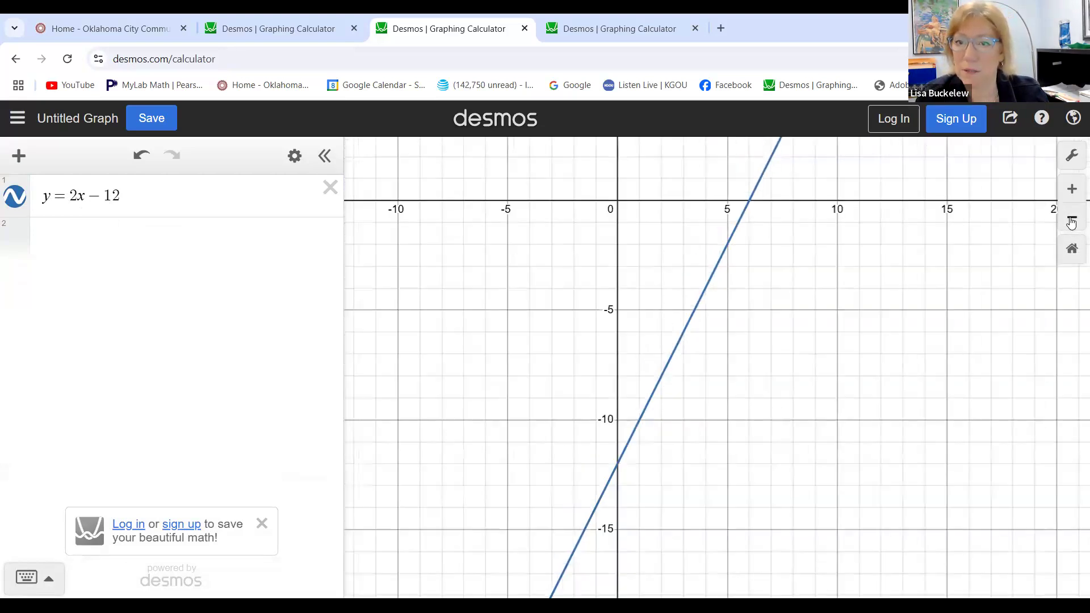
click(1071, 221)
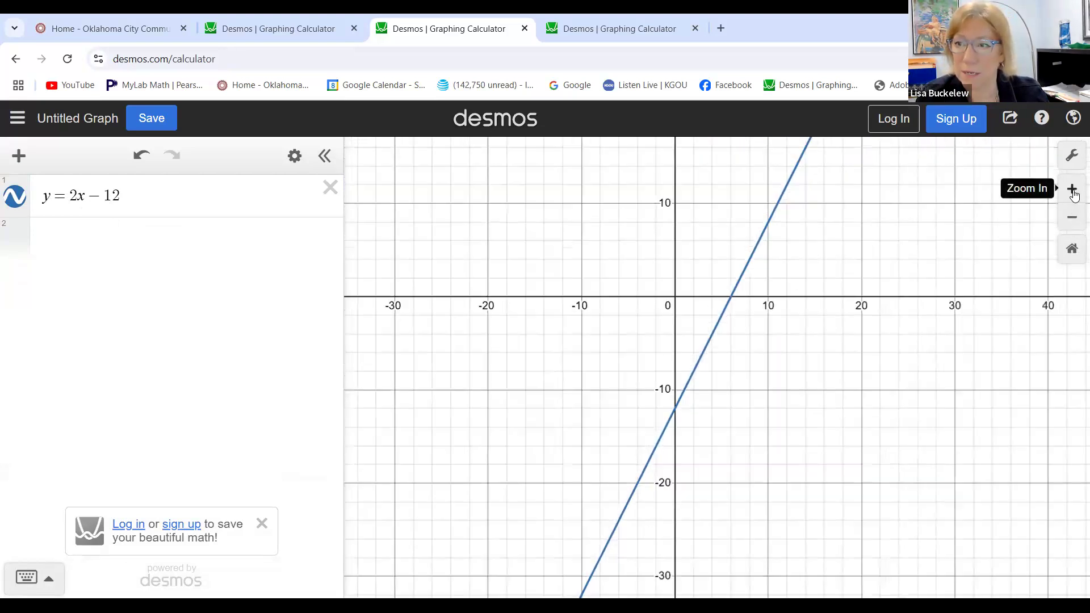
click(1072, 190)
click(1072, 191)
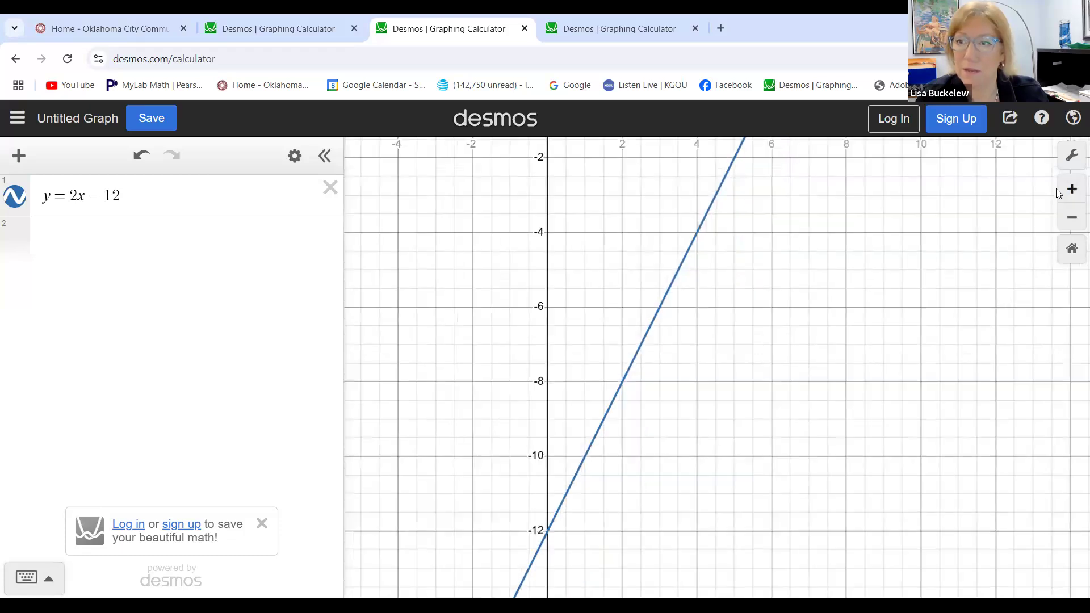
Restore the default graph view and check its x- and y-axis ranges in the graph settings
click(1072, 250)
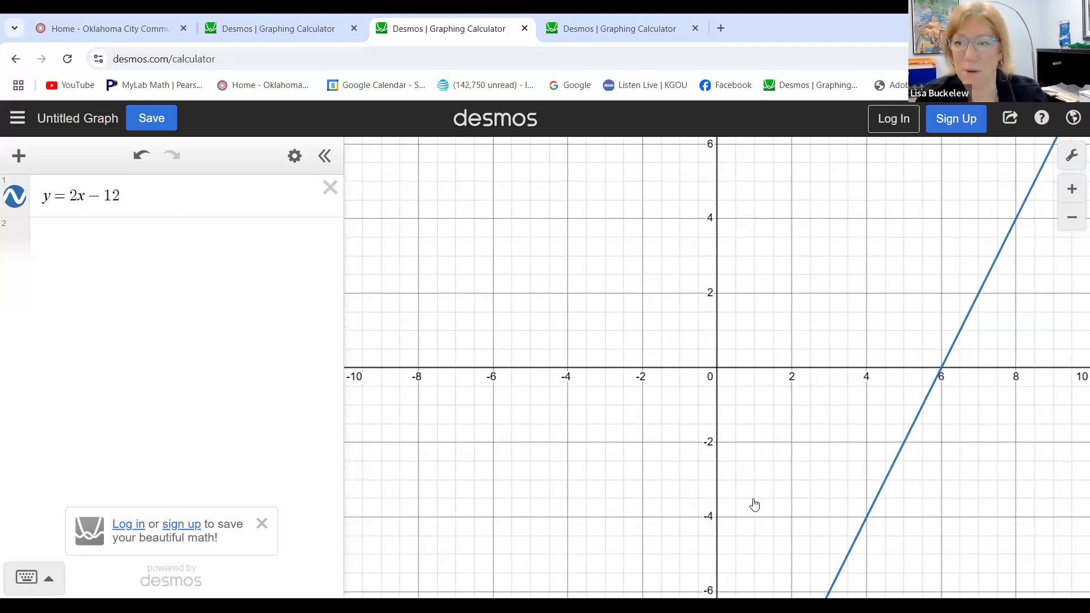
click(1073, 158)
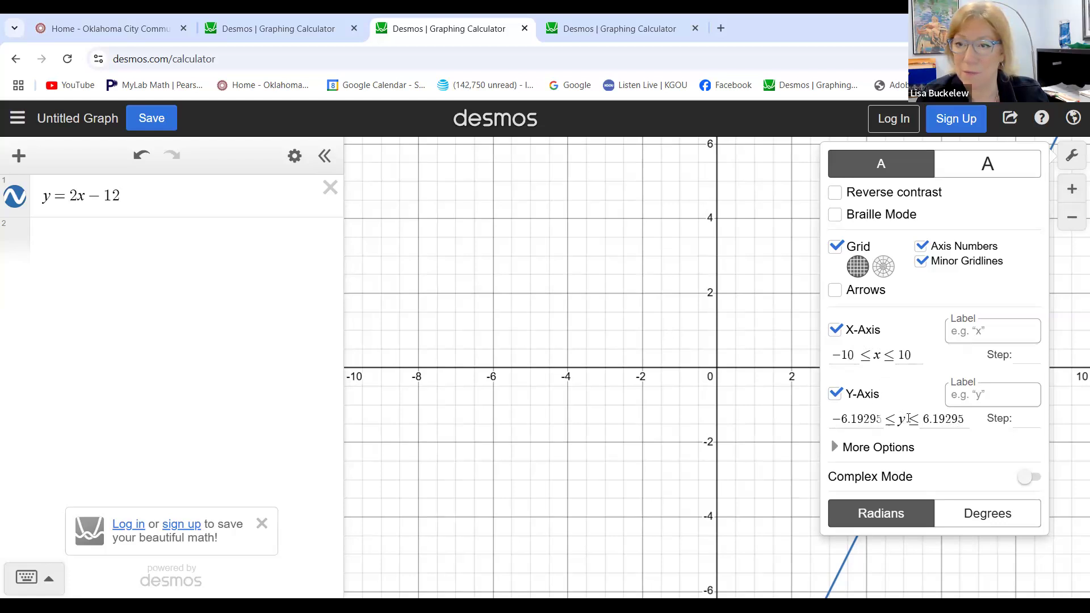
click(558, 257)
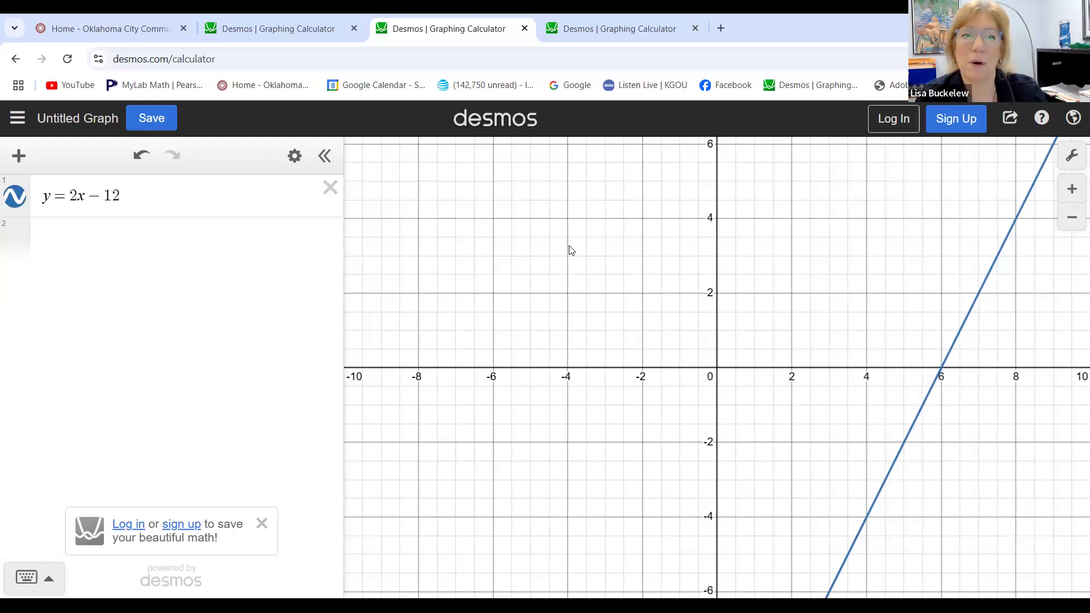
Delete the line's equation and insert an empty x–y table in the expression list
click(328, 195)
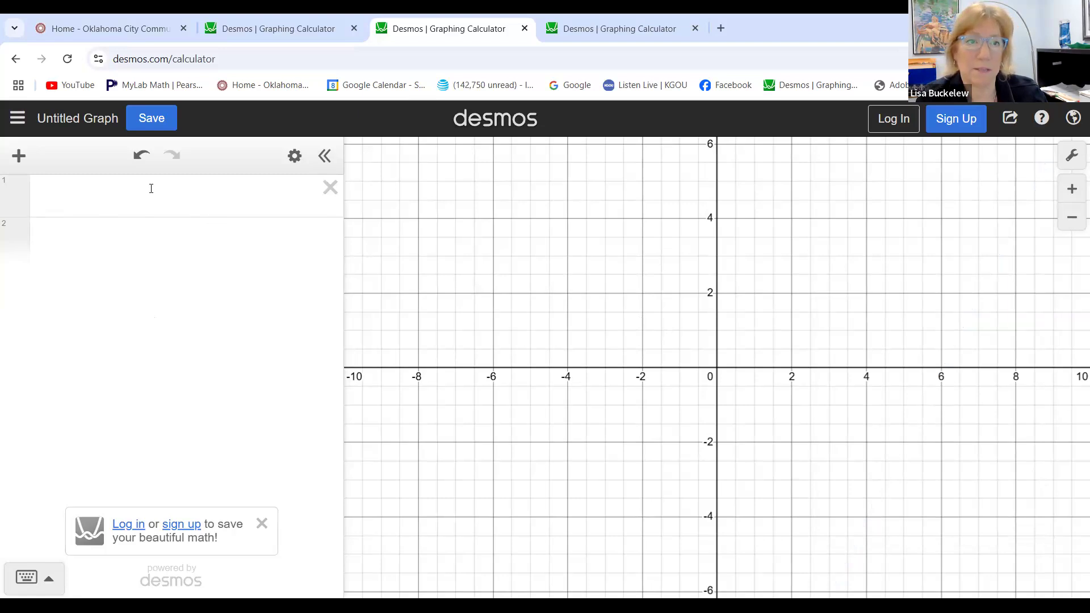
click(19, 162)
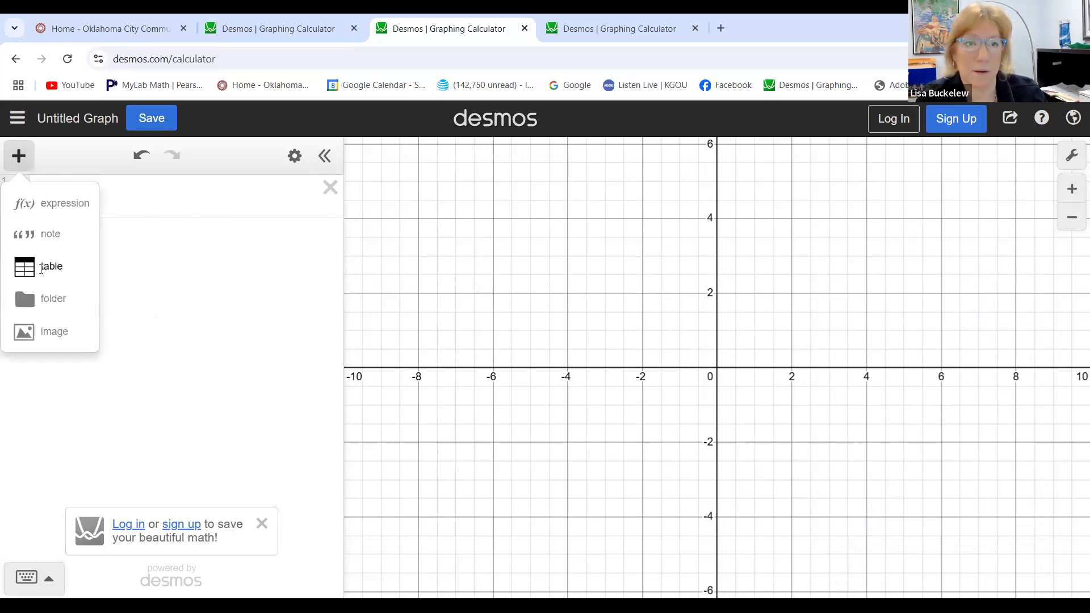
click(41, 268)
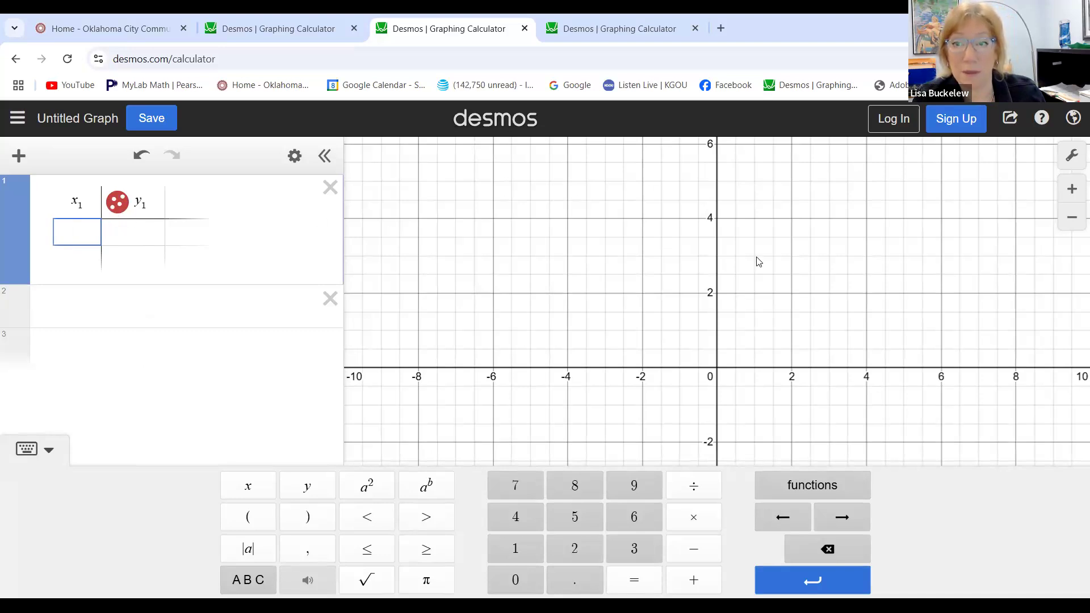
click(771, 335)
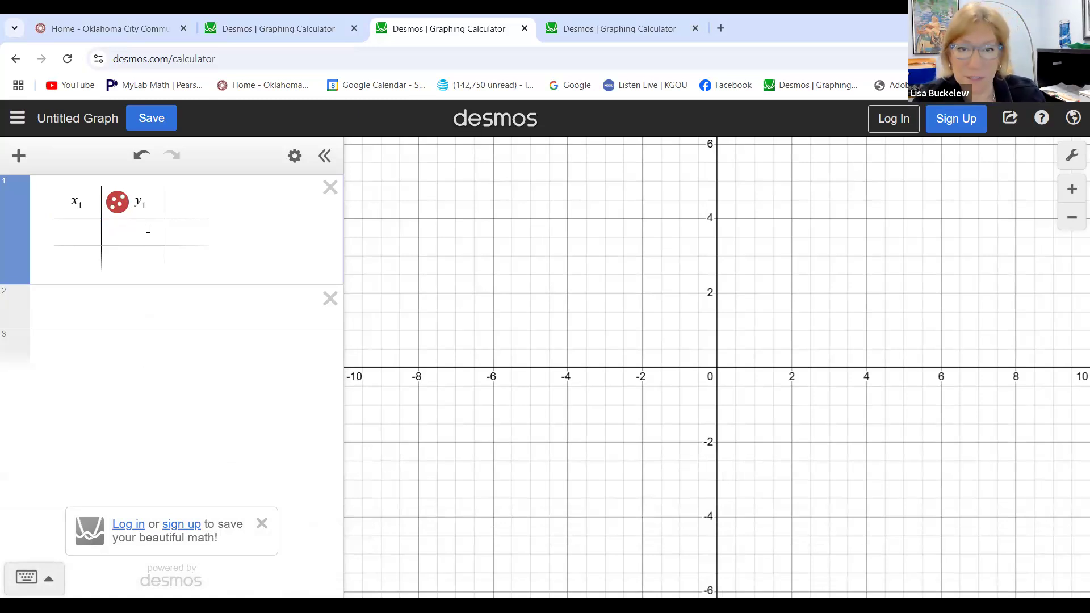
Switch to the graph with the filled data table, reset its view, and set the x-axis range from 0 to 50
click(649, 35)
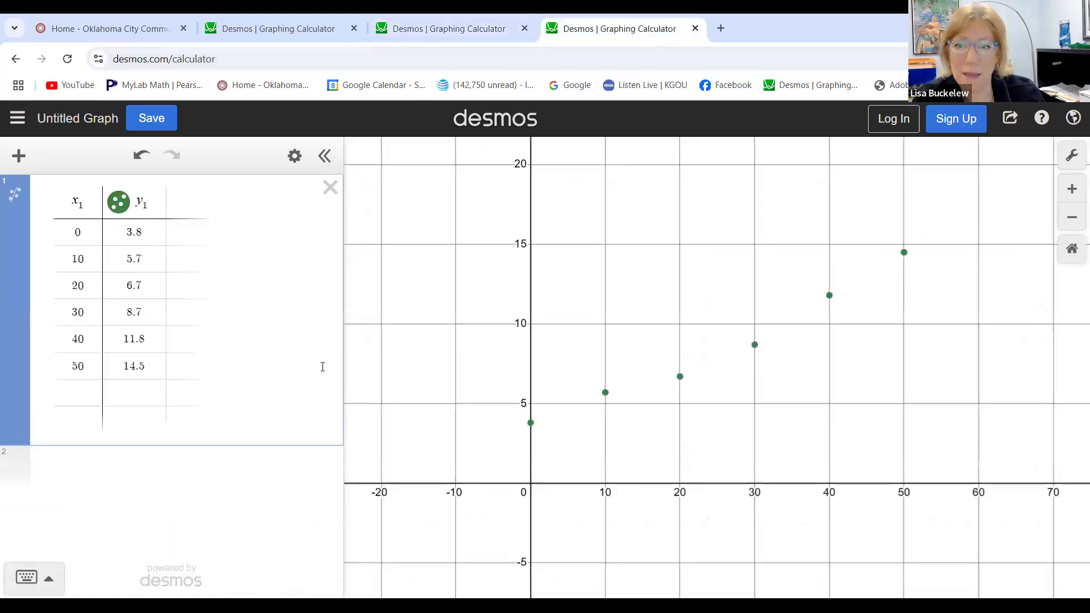
click(1072, 248)
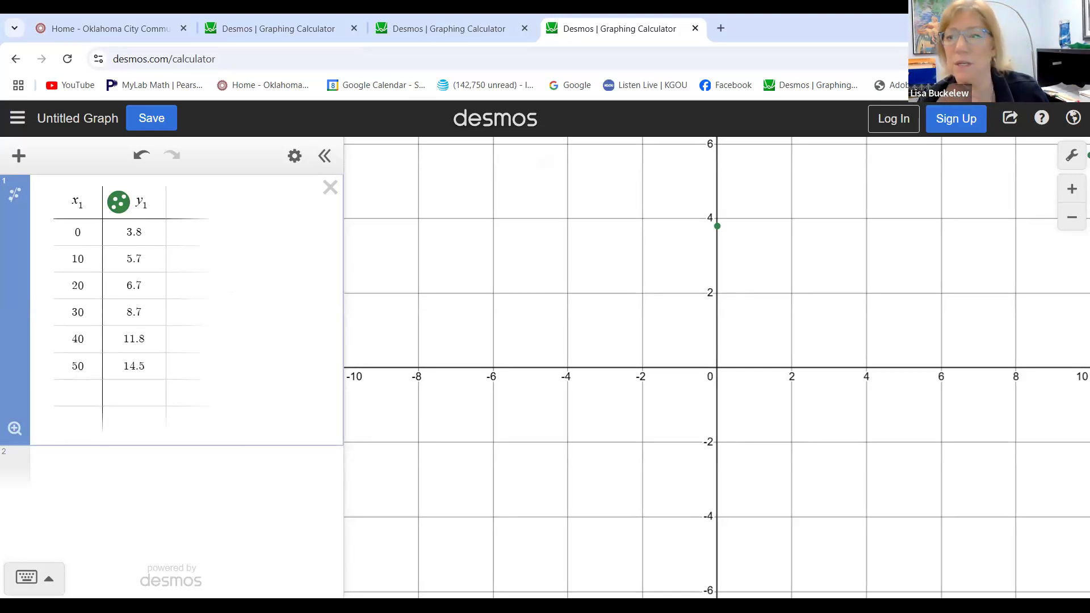
click(1074, 159)
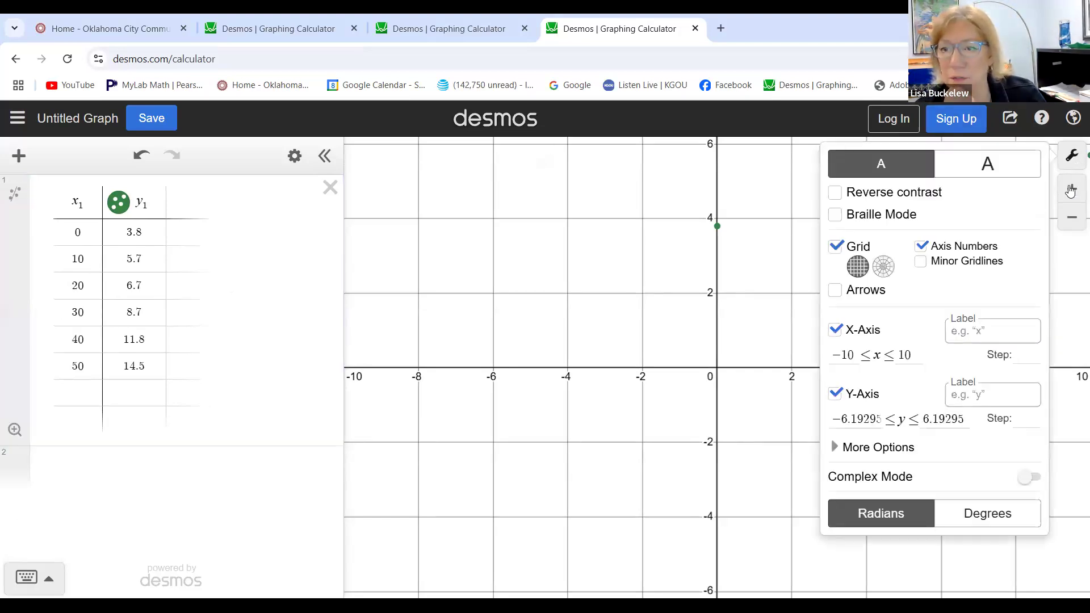
click(854, 359)
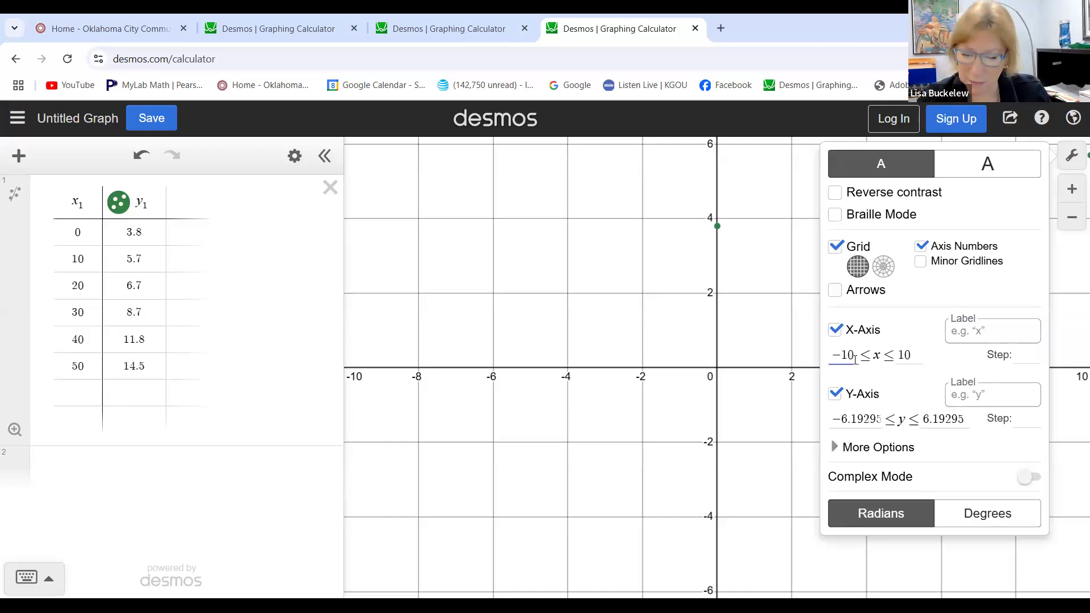
key(BackSpace)
key(BackSpace)
key(BackSpace)
text(0)
drag(910, 355, 898, 350)
text(50)
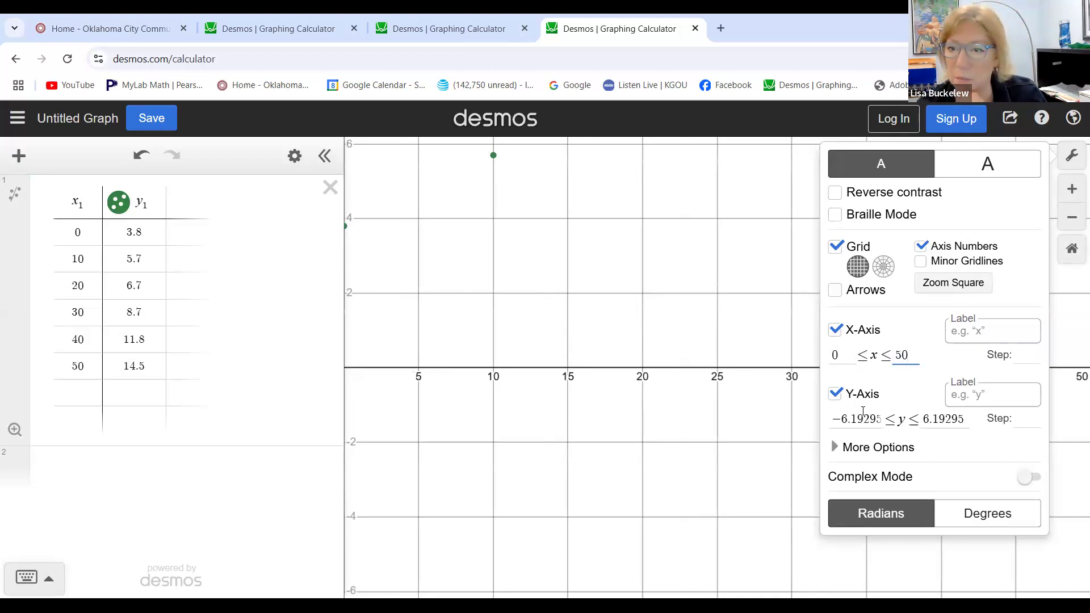
Set the y-axis range of the scatter plot from 0 to 20 and close the graph settings
drag(884, 418, 825, 413)
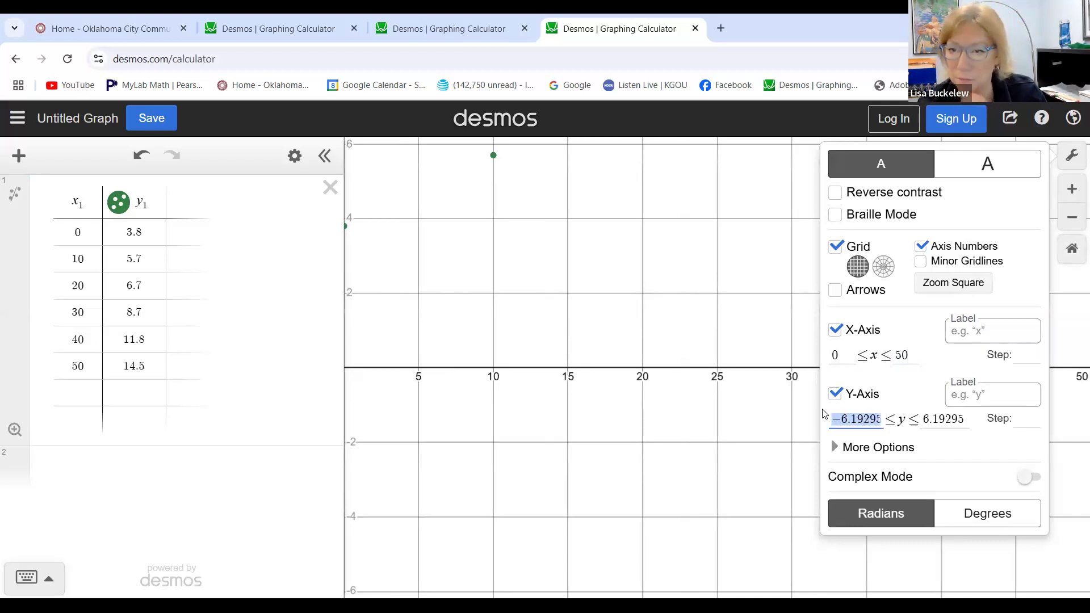
text(0)
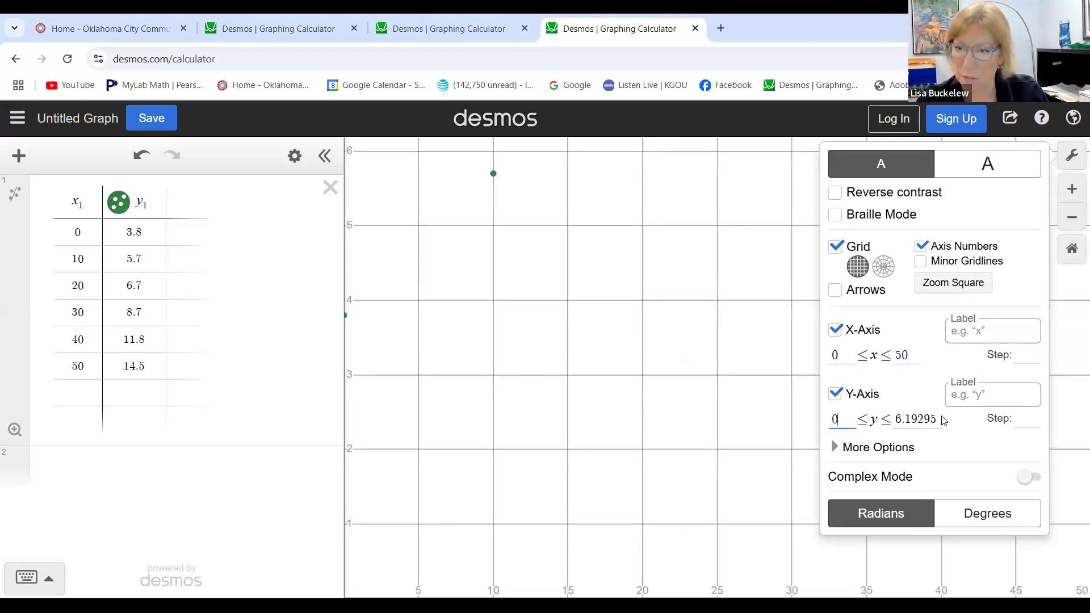
drag(898, 419, 968, 430)
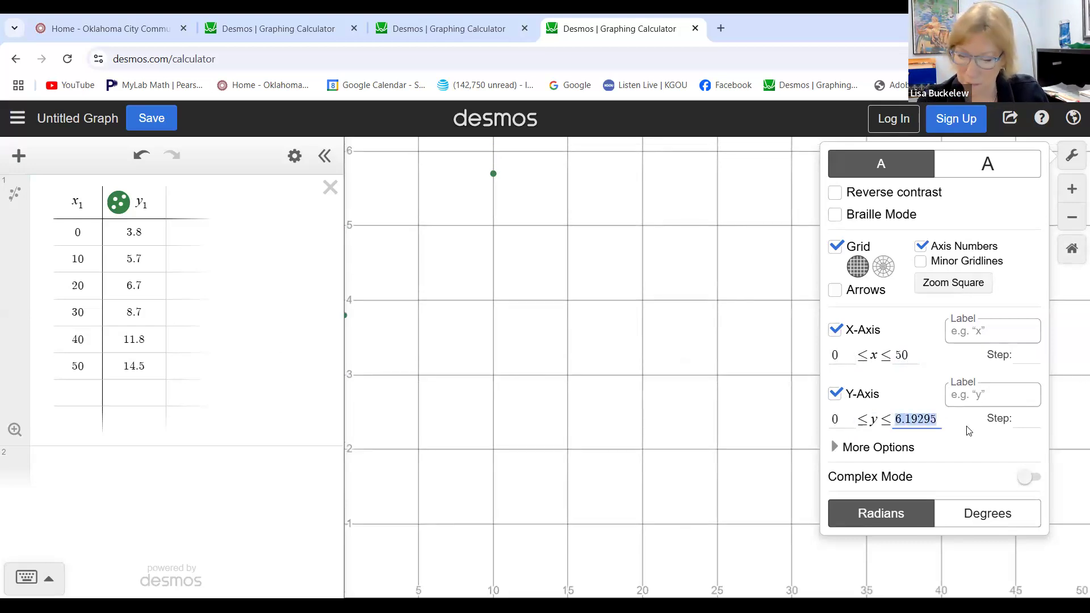
text(20)
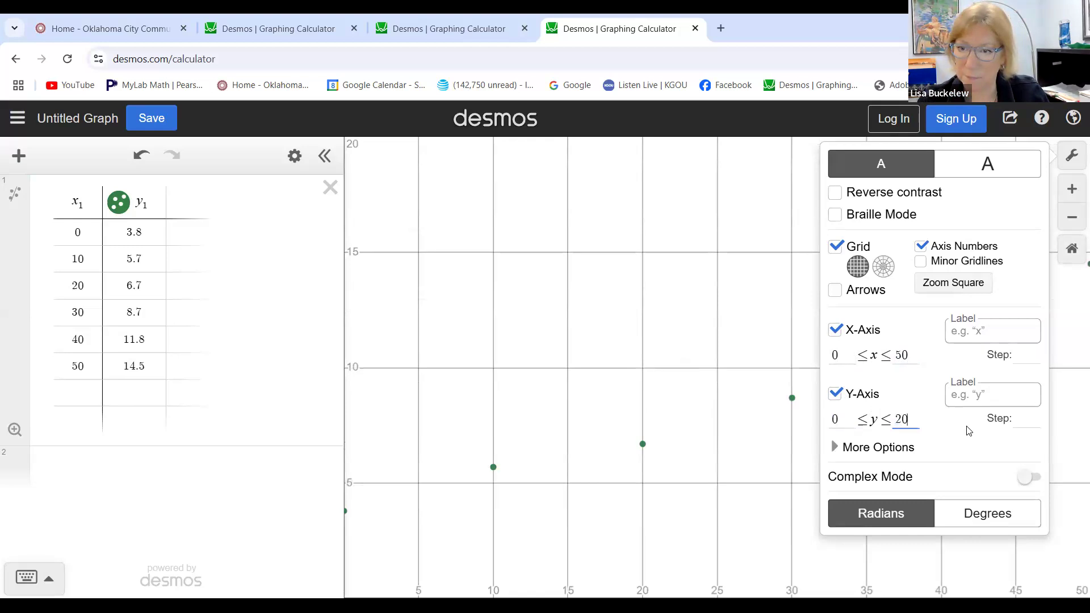
click(399, 237)
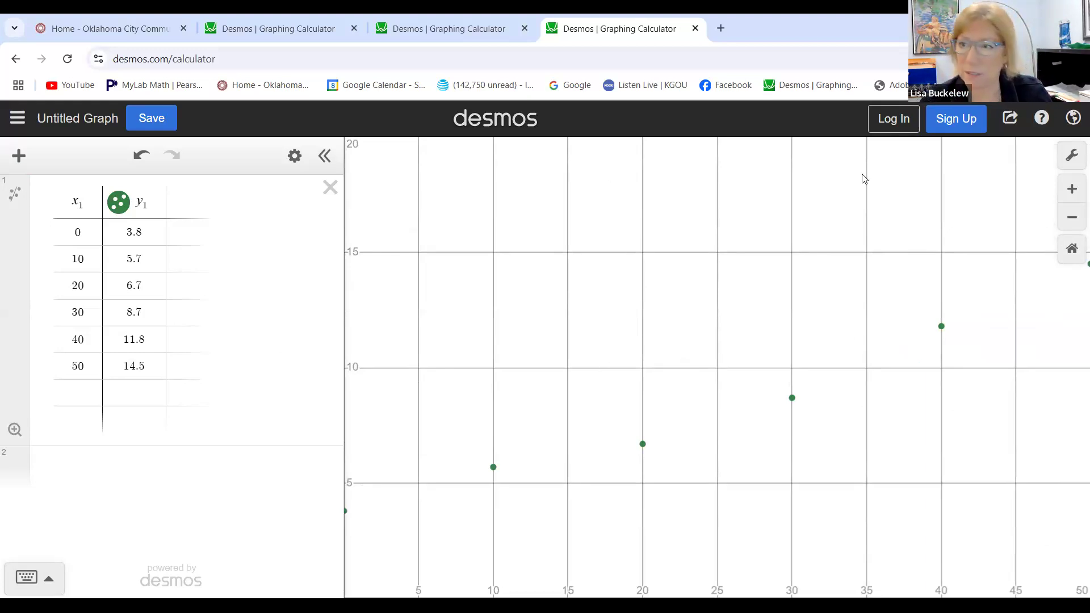
Set the axis steps of the scatter plot to 5 for the x-axis and 2 for the y-axis
click(1072, 156)
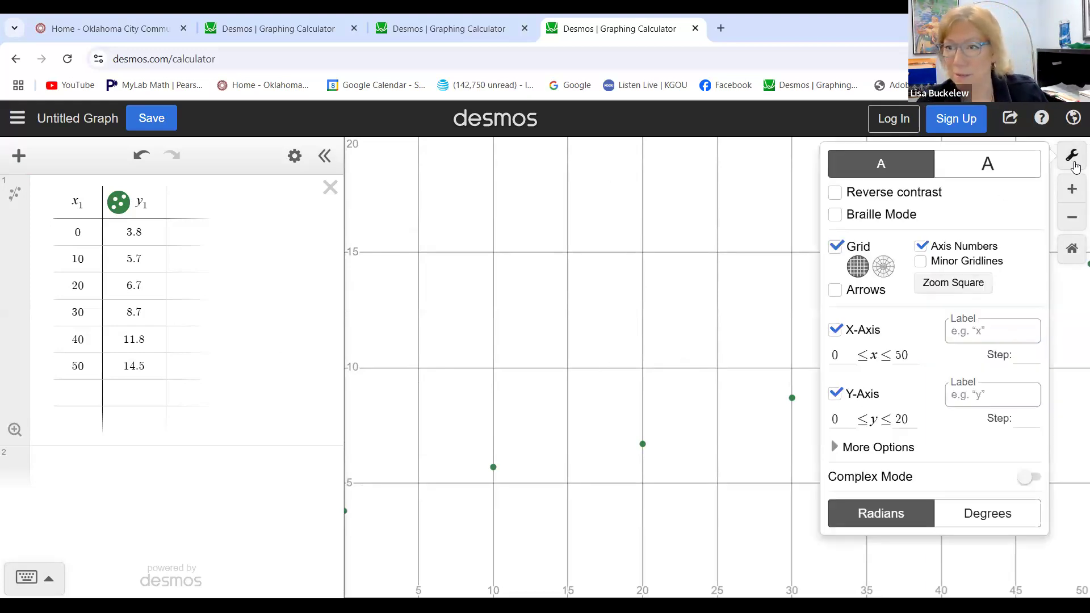
click(1024, 358)
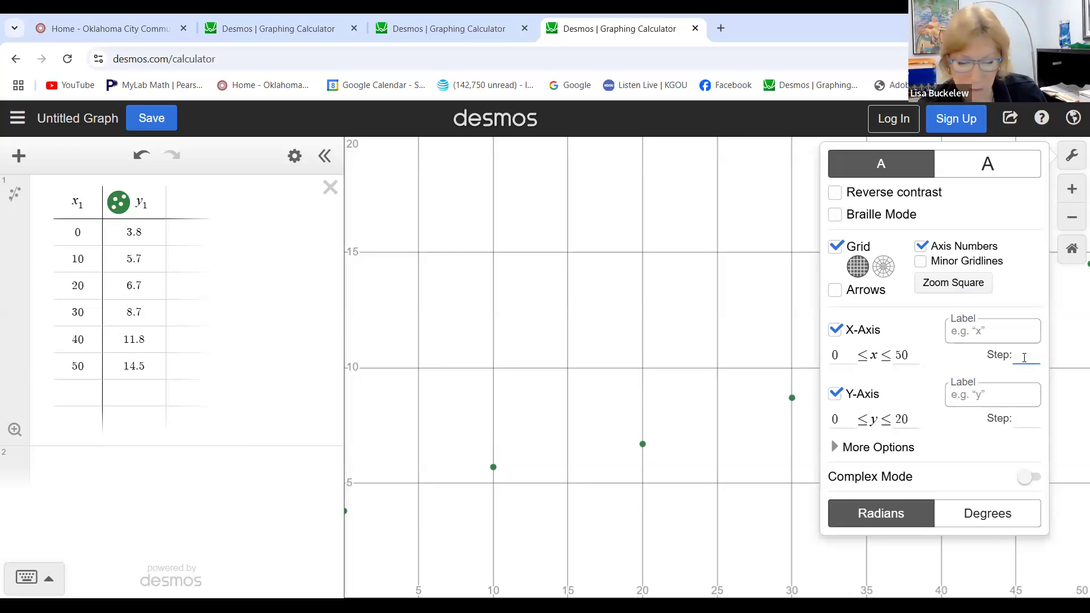
text(5)
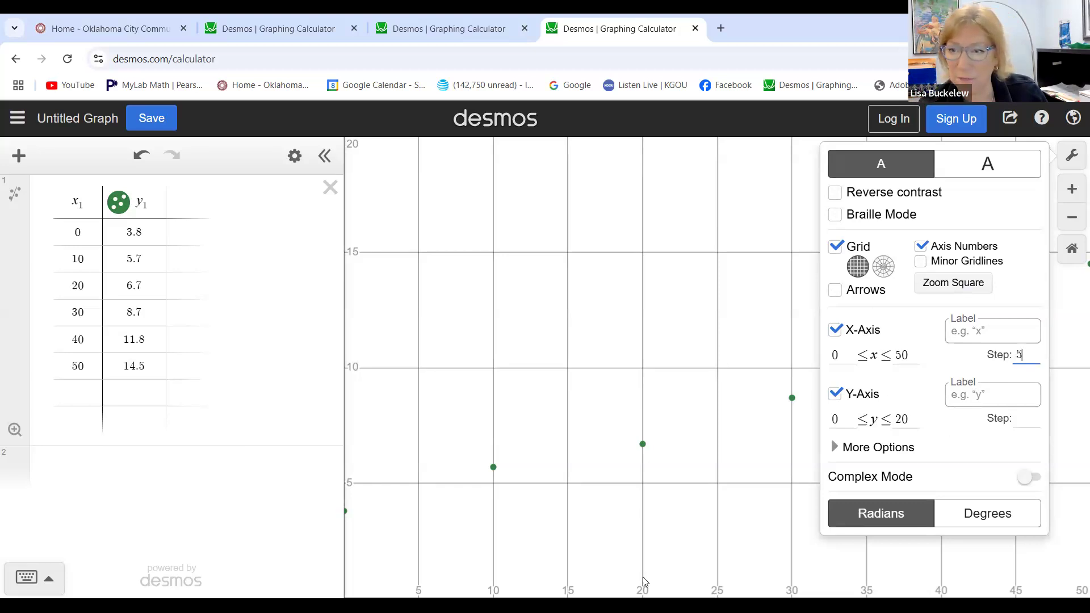
click(1024, 419)
text(2)
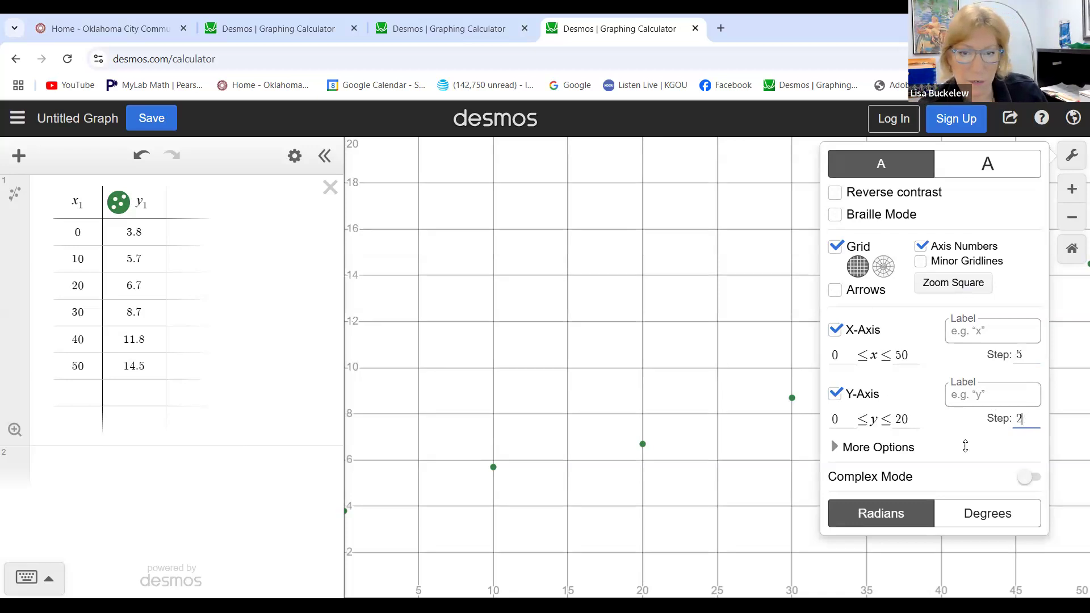
Close the graph settings and widen the expression list beside the scatter plot
click(494, 255)
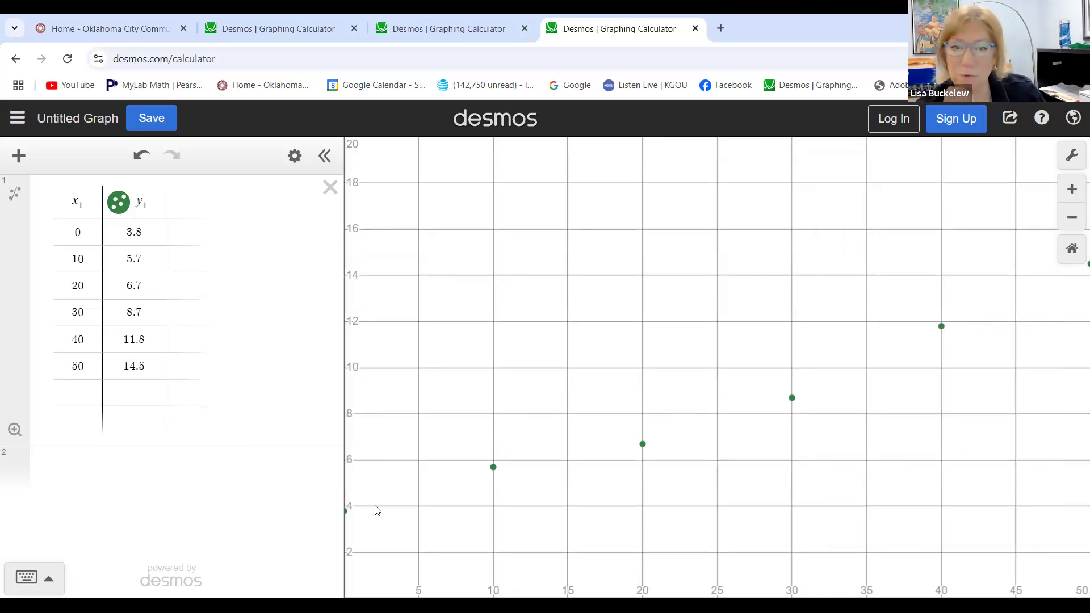
drag(347, 340, 493, 332)
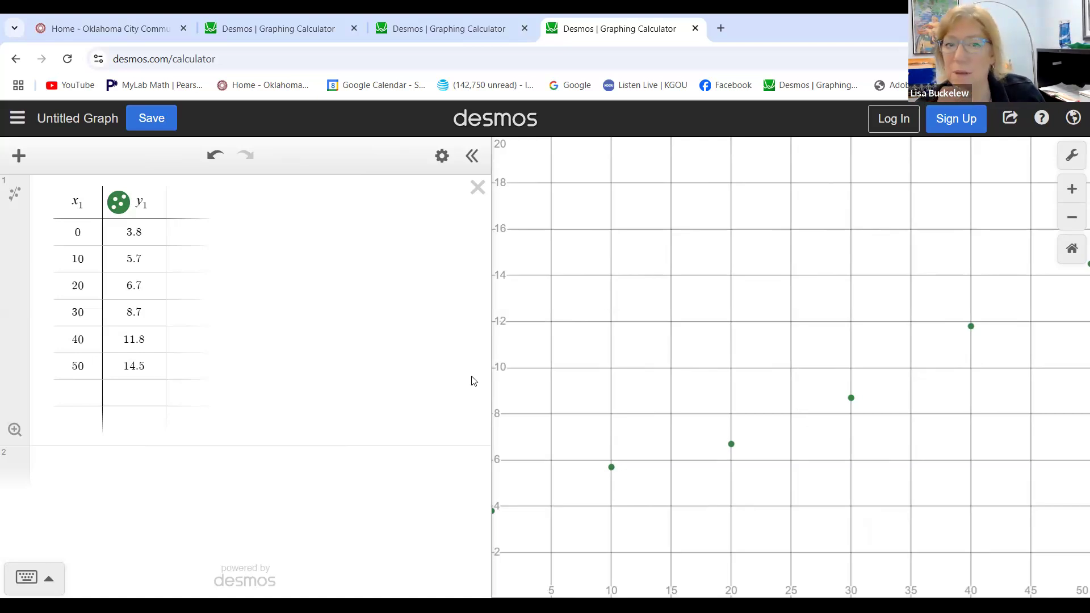
drag(491, 306, 408, 319)
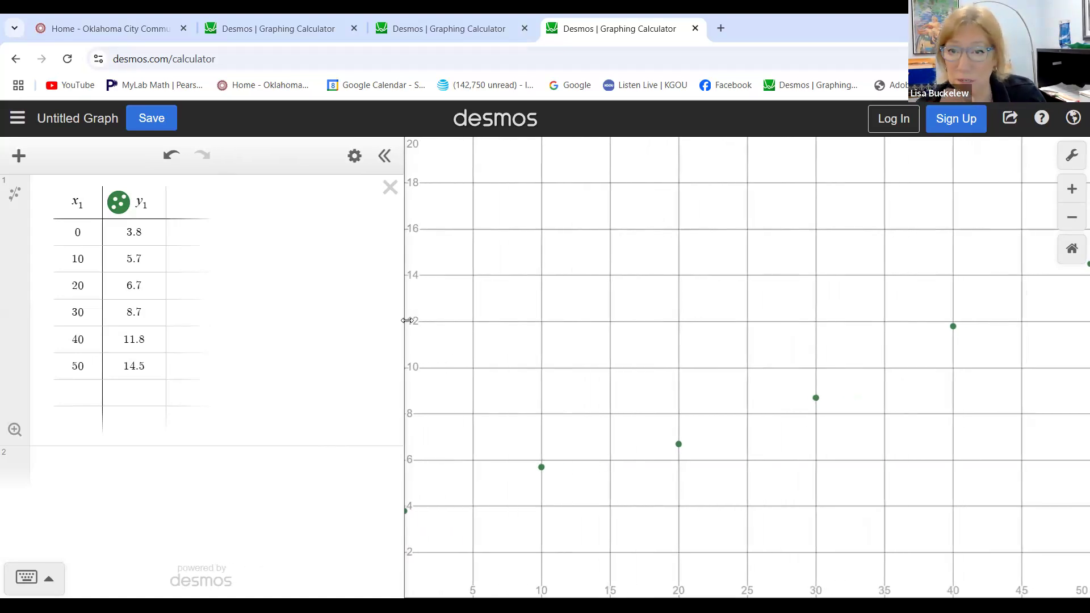
Reset the graph to its default view and zoom to fit the table's data points
click(1074, 250)
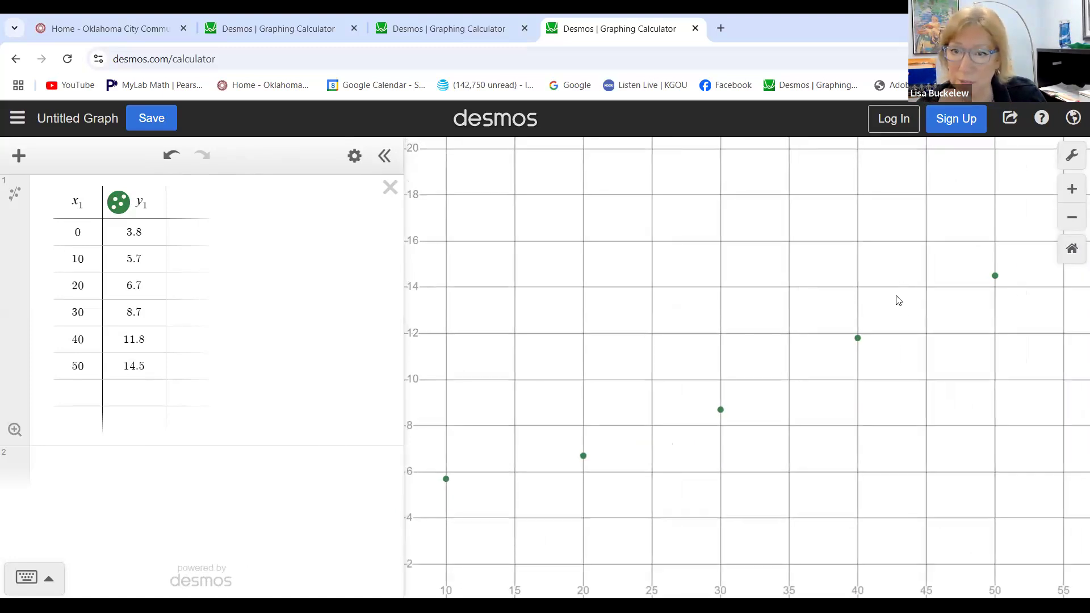
click(1074, 251)
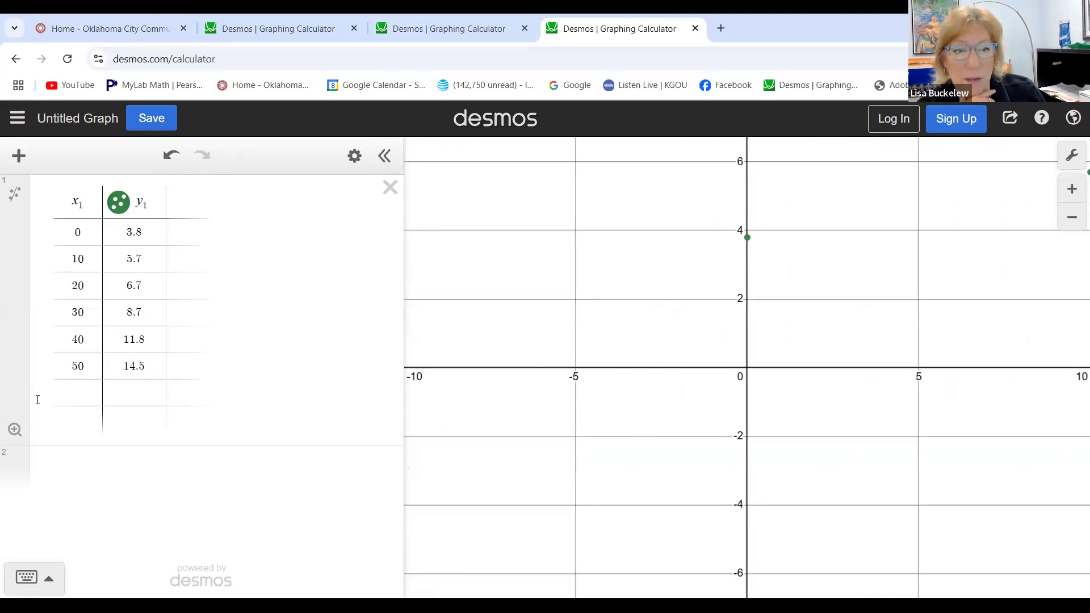
click(15, 431)
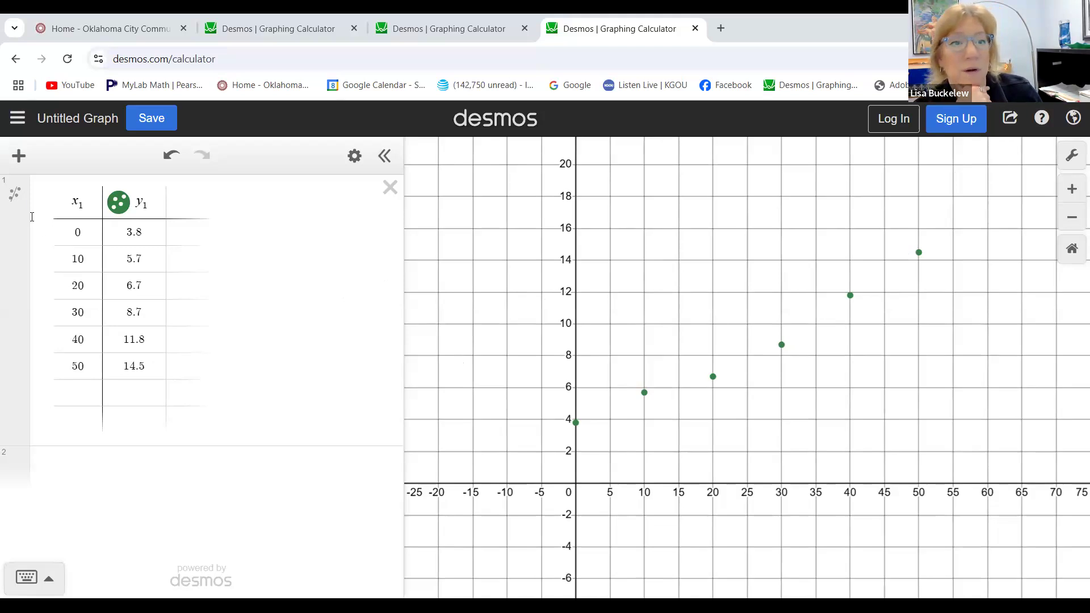
Add a regression to the data table and change its type to Quadratic Regression
click(15, 194)
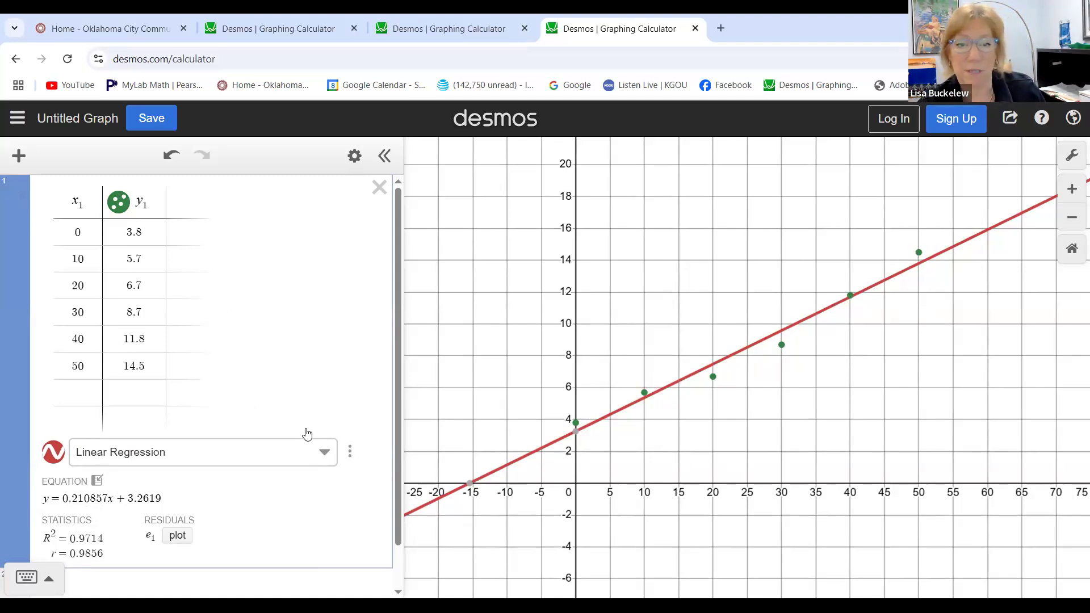
click(323, 451)
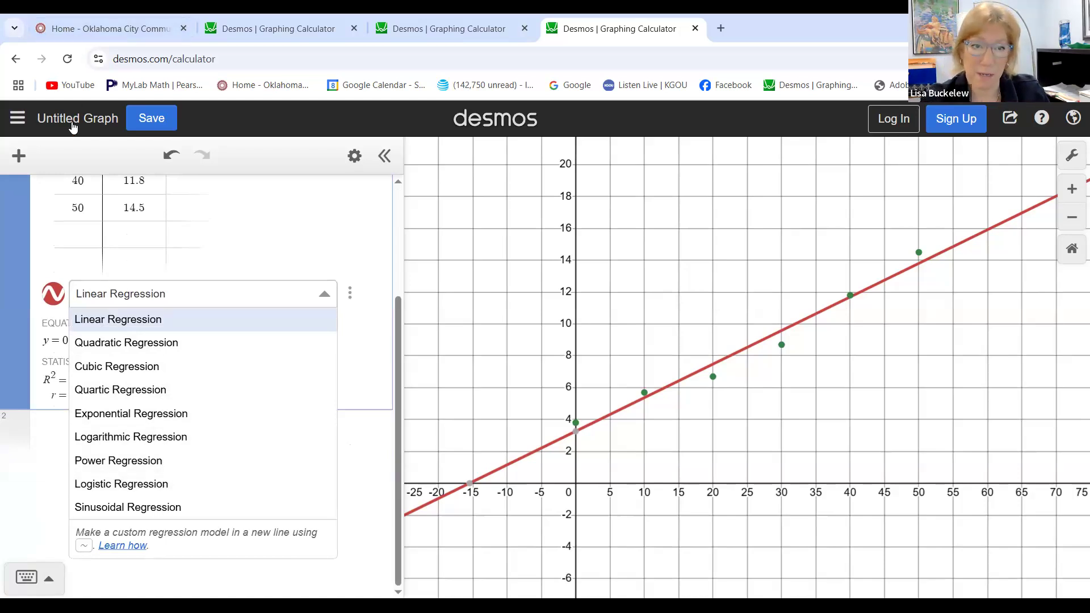
click(135, 344)
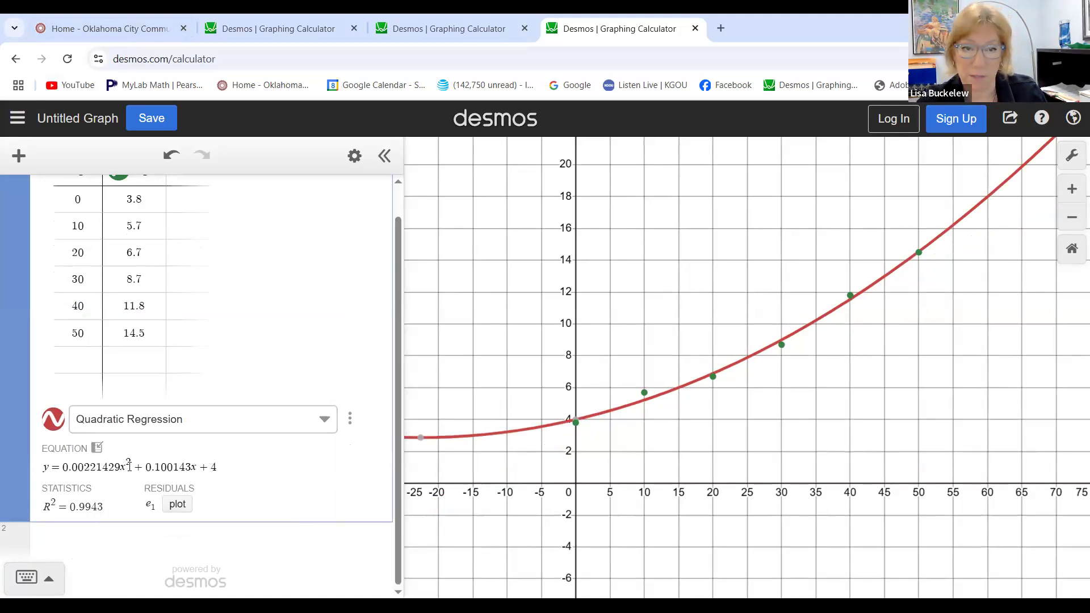
click(433, 438)
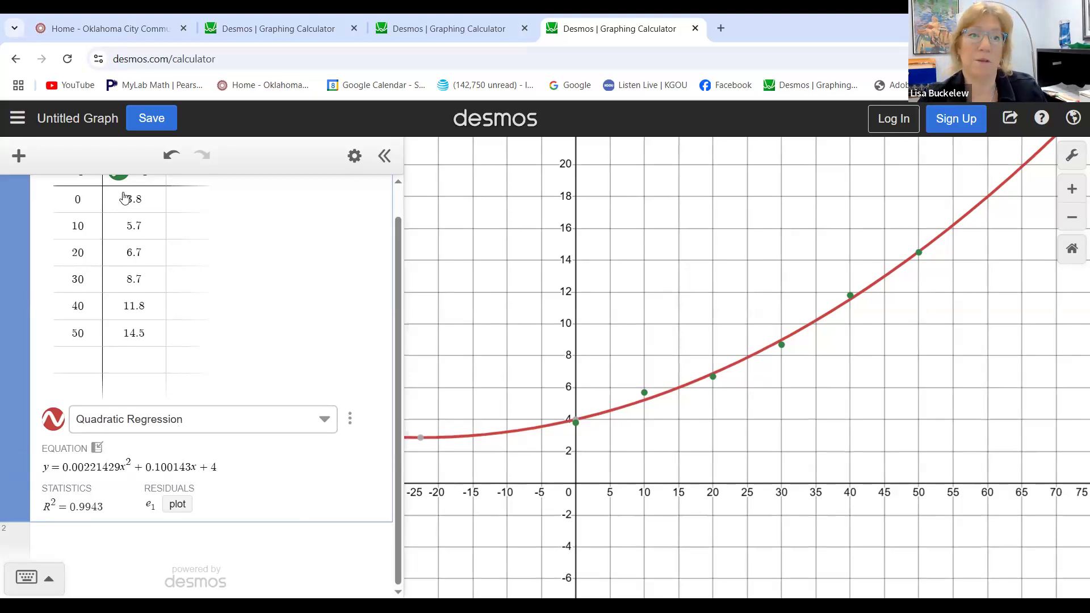
scroll(188, 251, up, 1)
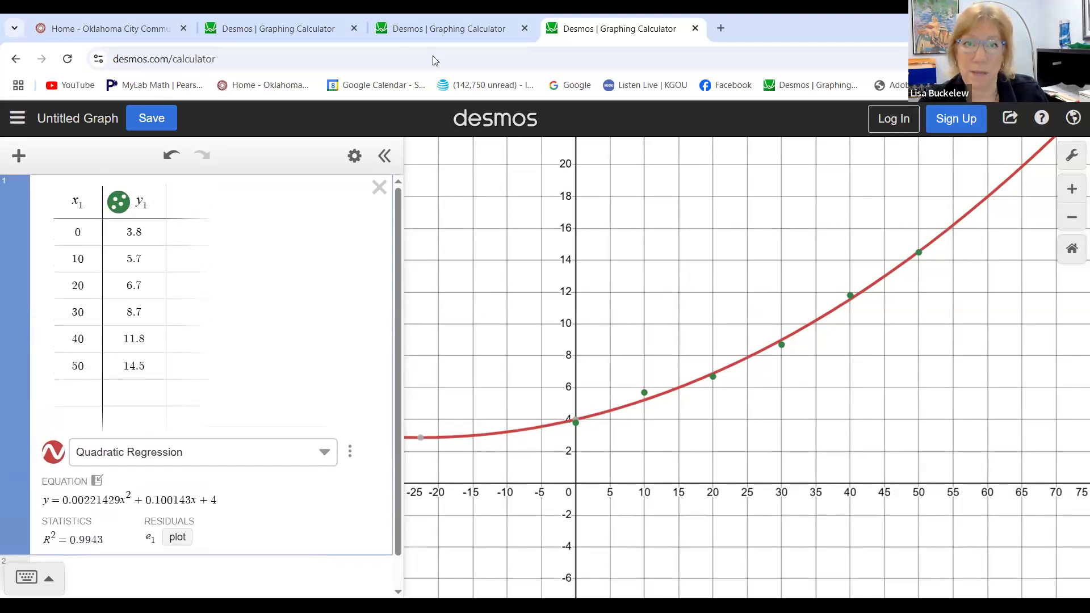
Switch to the blank graph, insert a table, and enter 0 and 10 as the first x-values
click(318, 29)
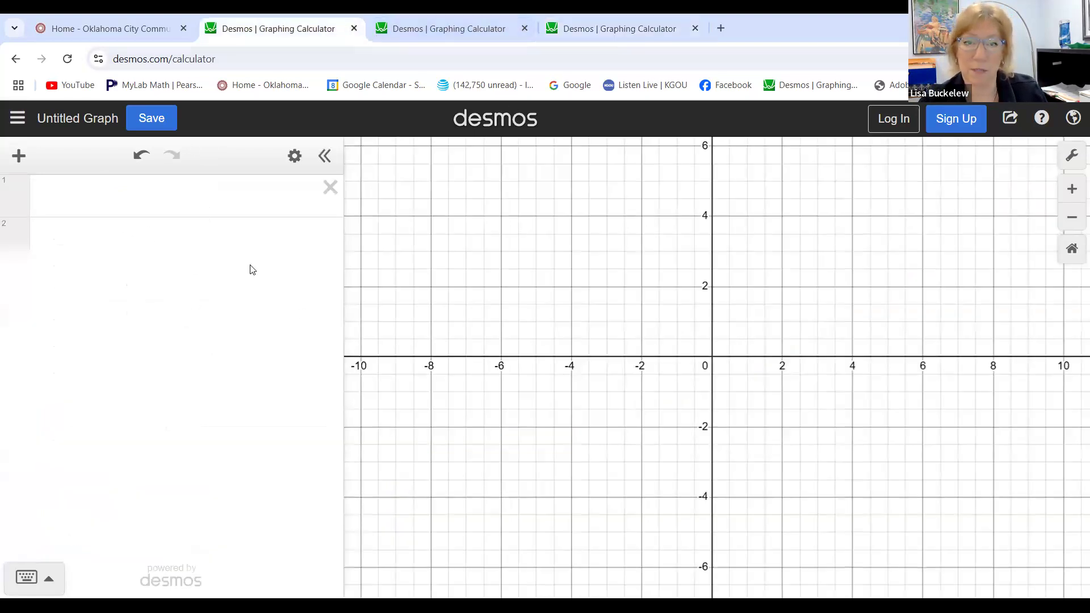
click(19, 161)
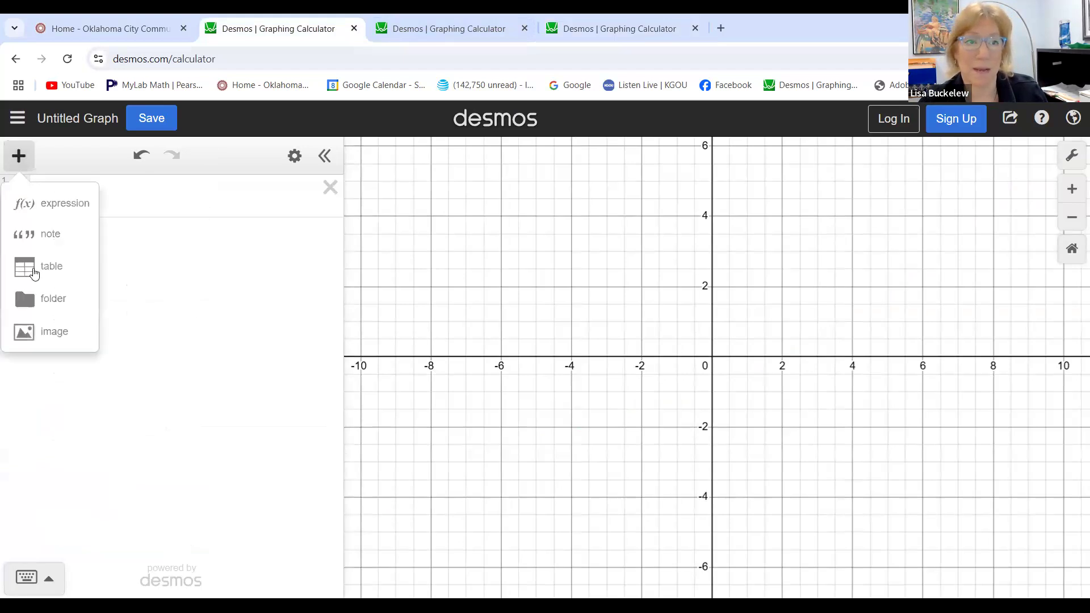
click(34, 272)
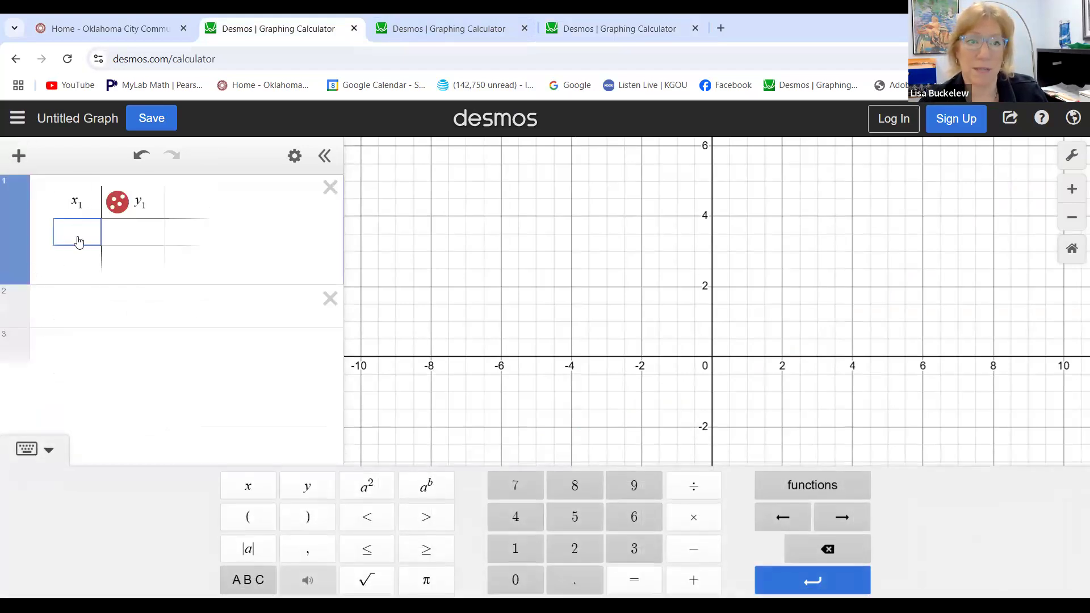
text(0)
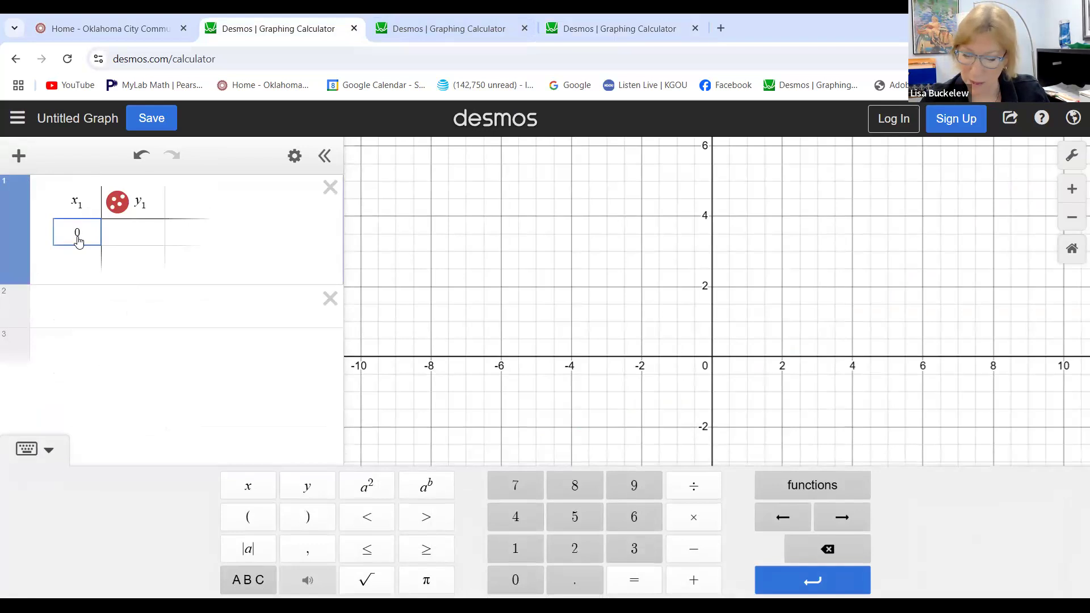
key(Return)
text(10)
key(Return)
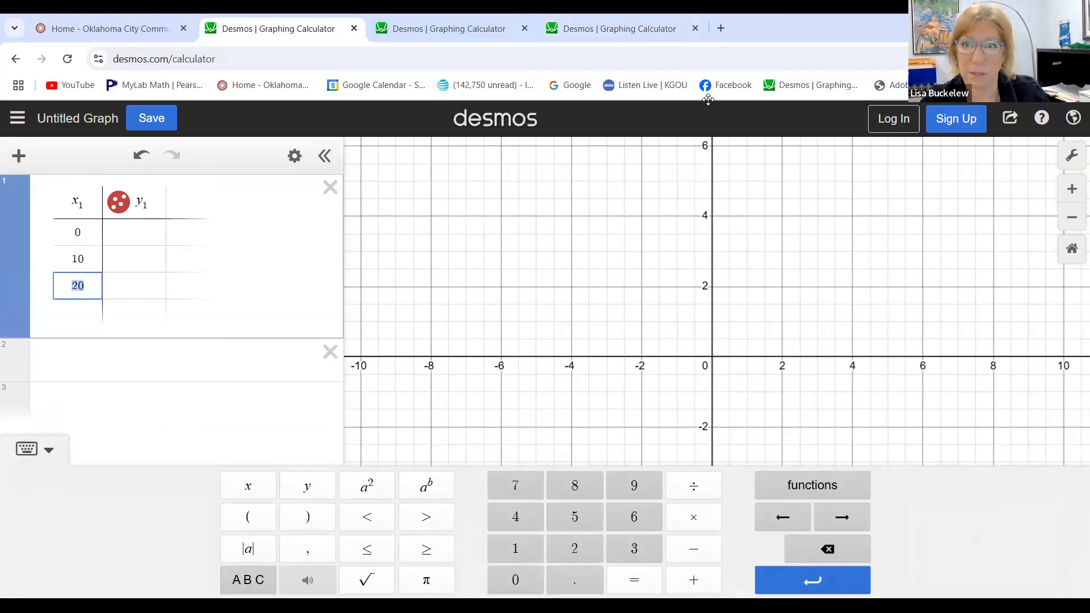
Return to the graph with the filled data table and delete its quadratic regression
click(619, 28)
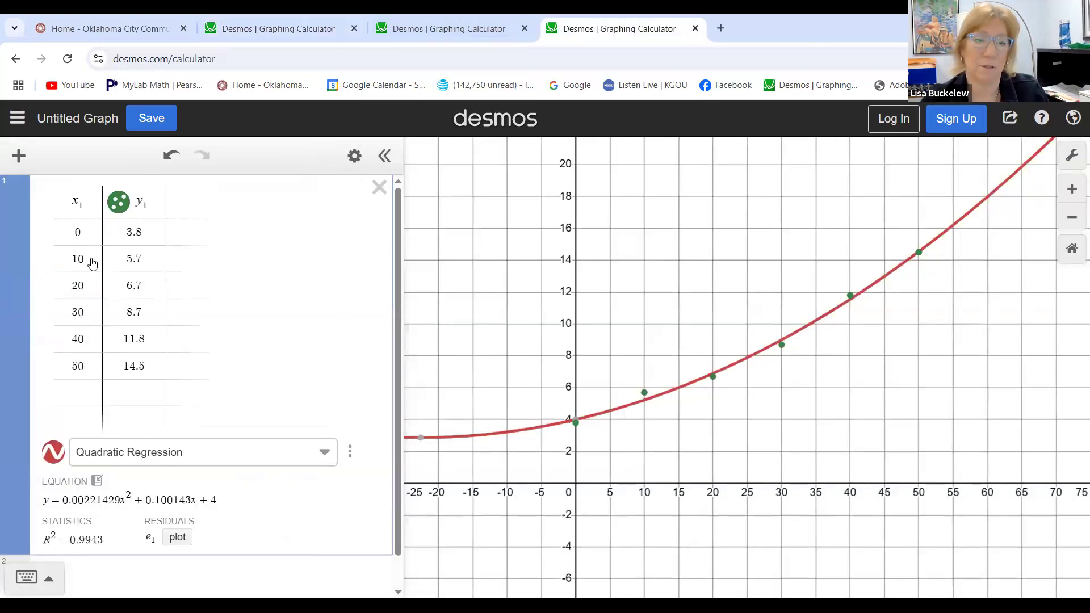
click(350, 453)
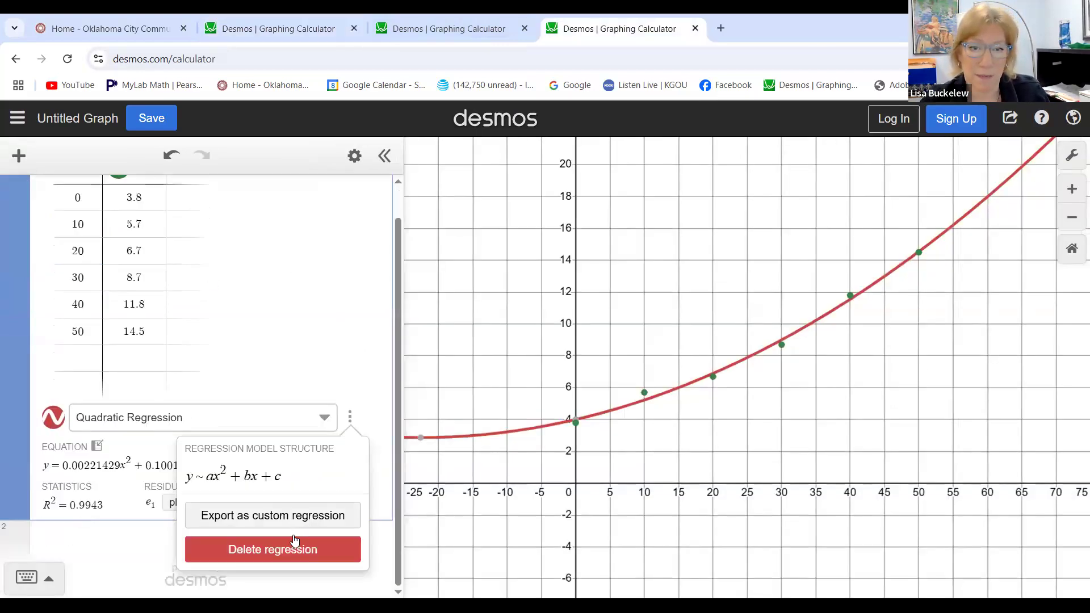
click(271, 548)
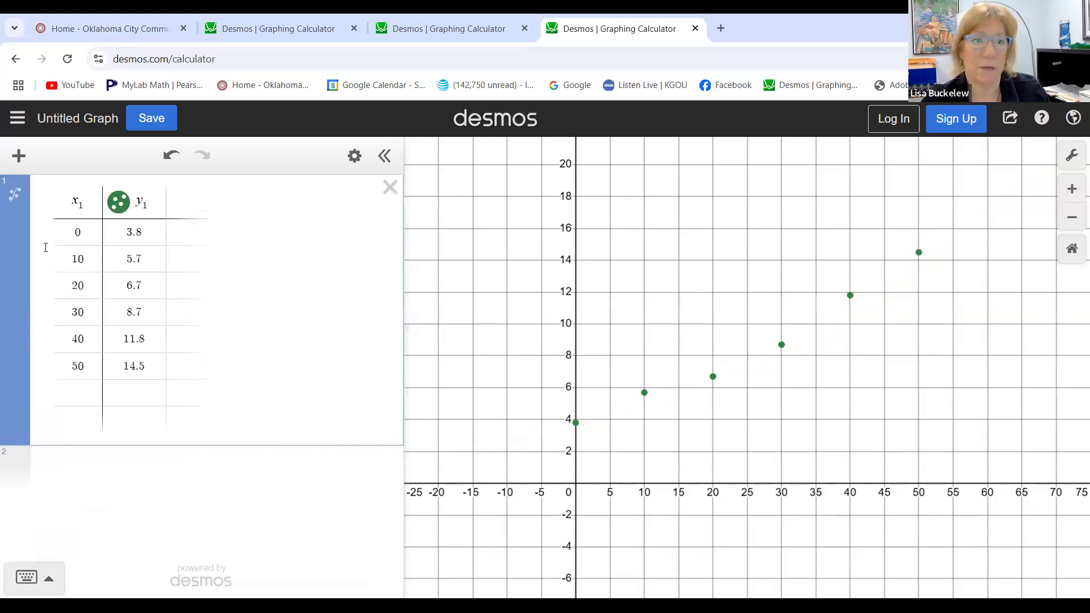
Add a new regression to the filled x–y table and set its model to Quadratic Regression
click(14, 194)
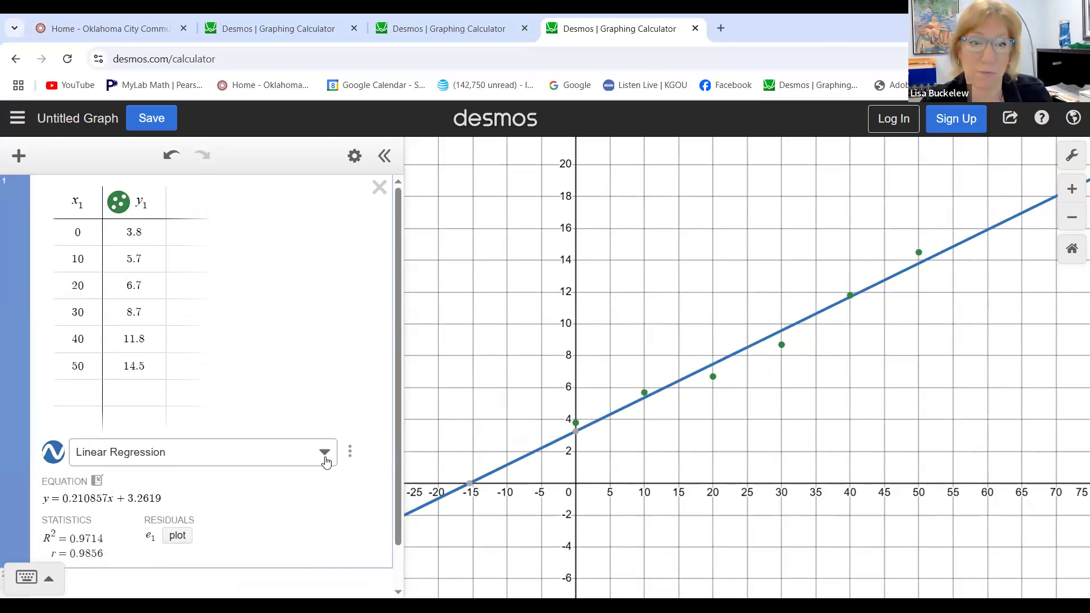
click(324, 453)
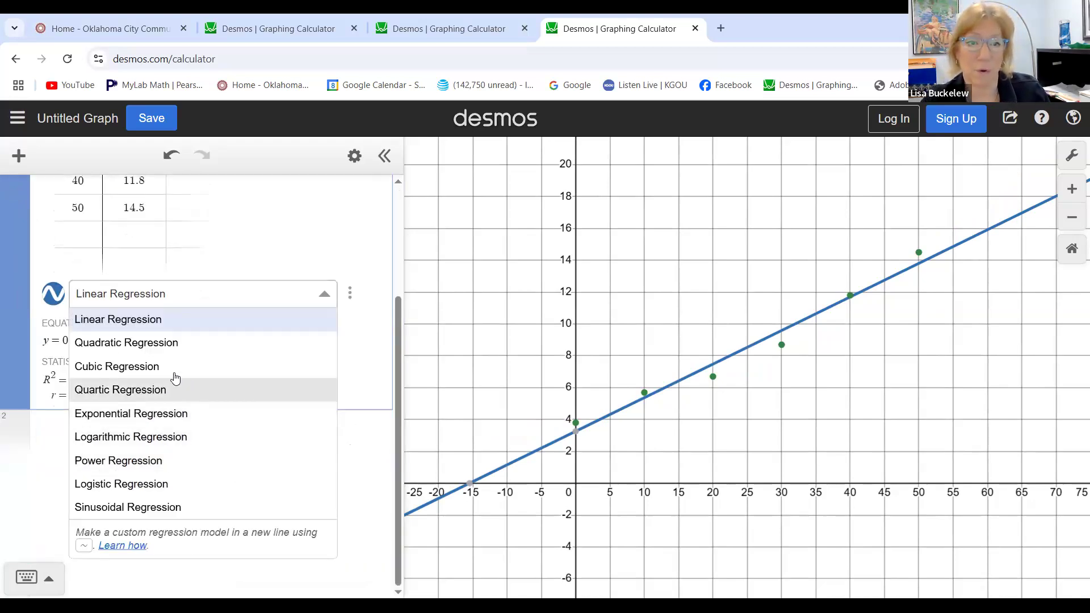
click(127, 343)
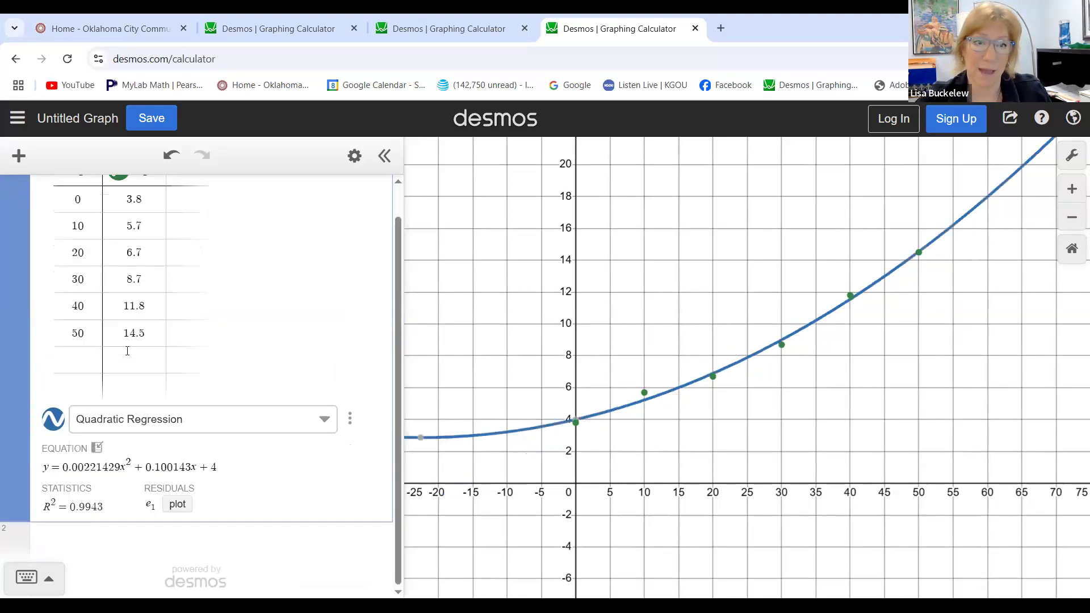